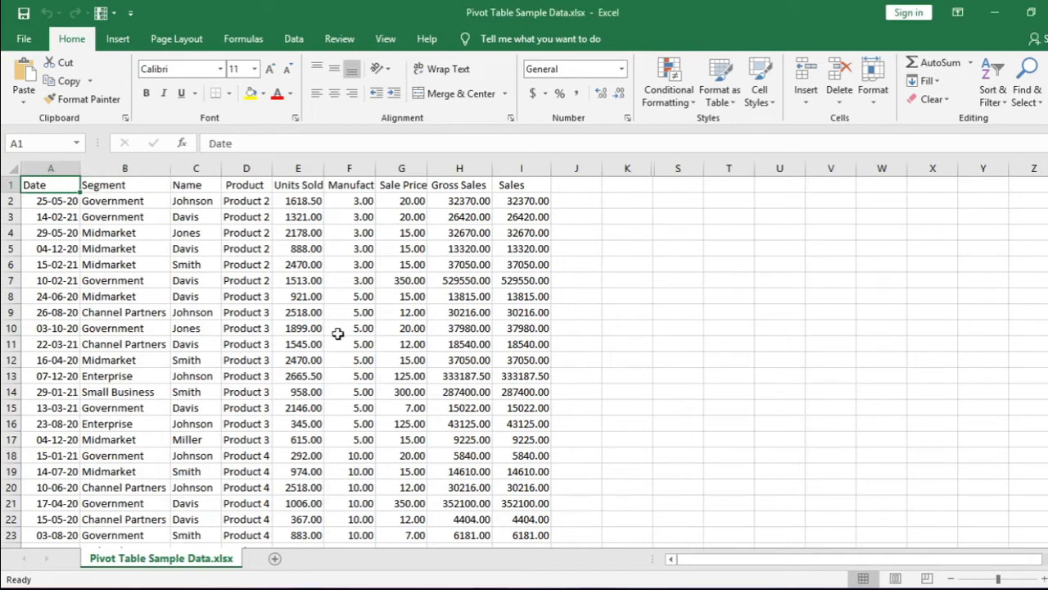
Make the header row A1:I1 bold, centred and wrapped.
{"action": "key", "text": "ctrl+shift+Right"}
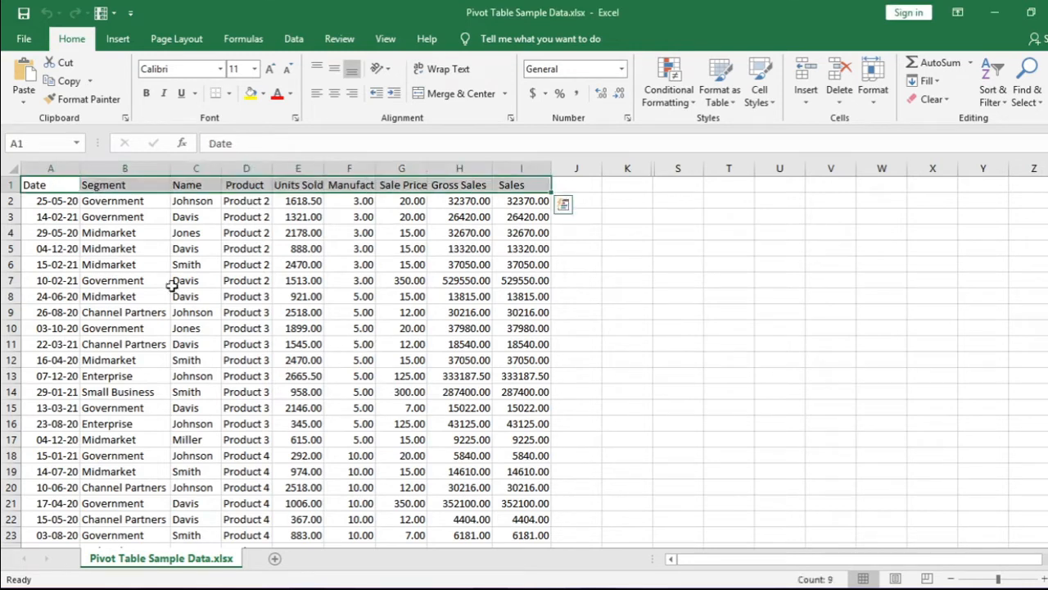
{"action": "left_click", "coordinate": [334, 93]}
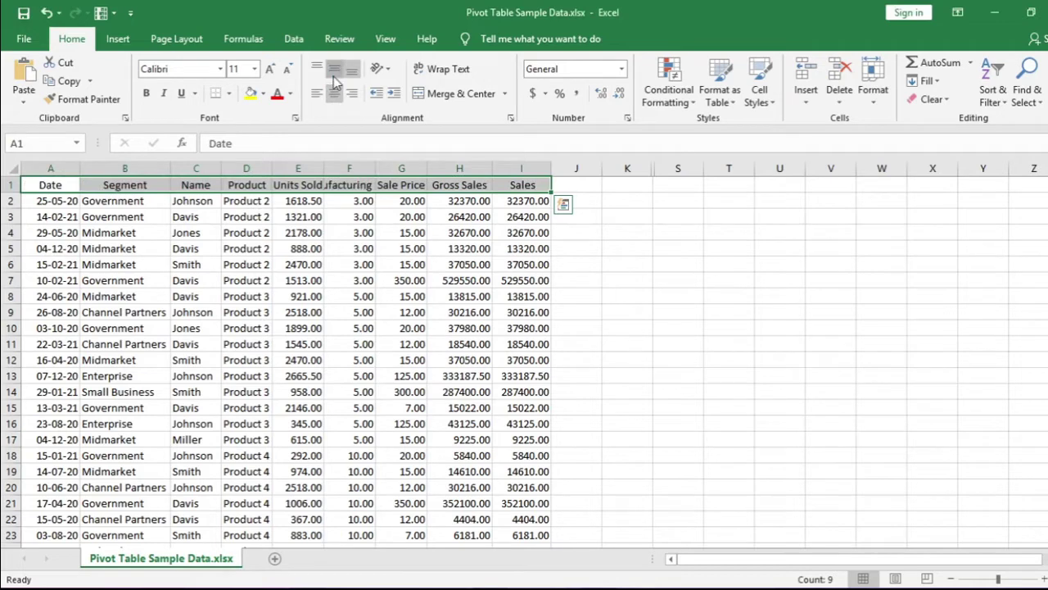
{"action": "left_click", "coordinate": [463, 75]}
{"action": "left_click", "coordinate": [146, 92]}
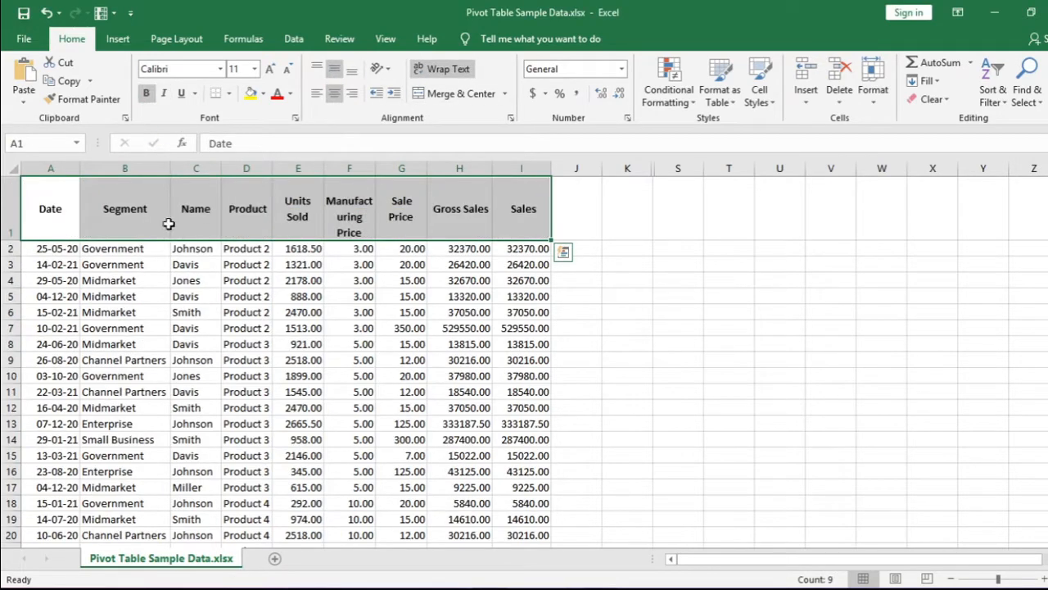
Autofit the Manufacturing Price column, shorten row 1, and return to the first data row.
{"action": "left_click", "coordinate": [363, 205]}
{"action": "double_click", "coordinate": [375, 168]}
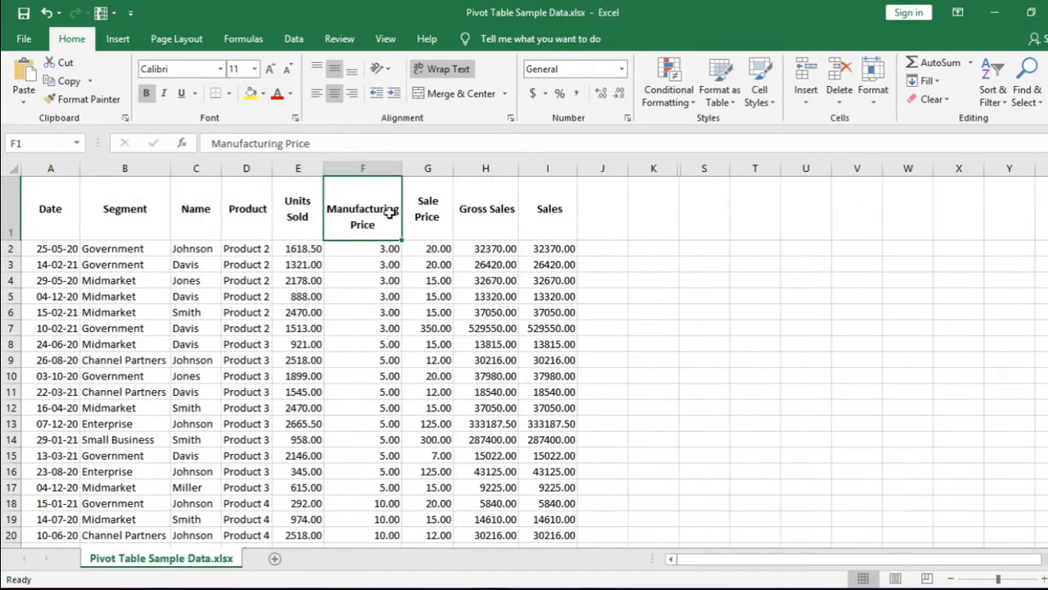
{"action": "left_click_drag", "start_coordinate": [11, 240], "coordinate": [12, 223]}
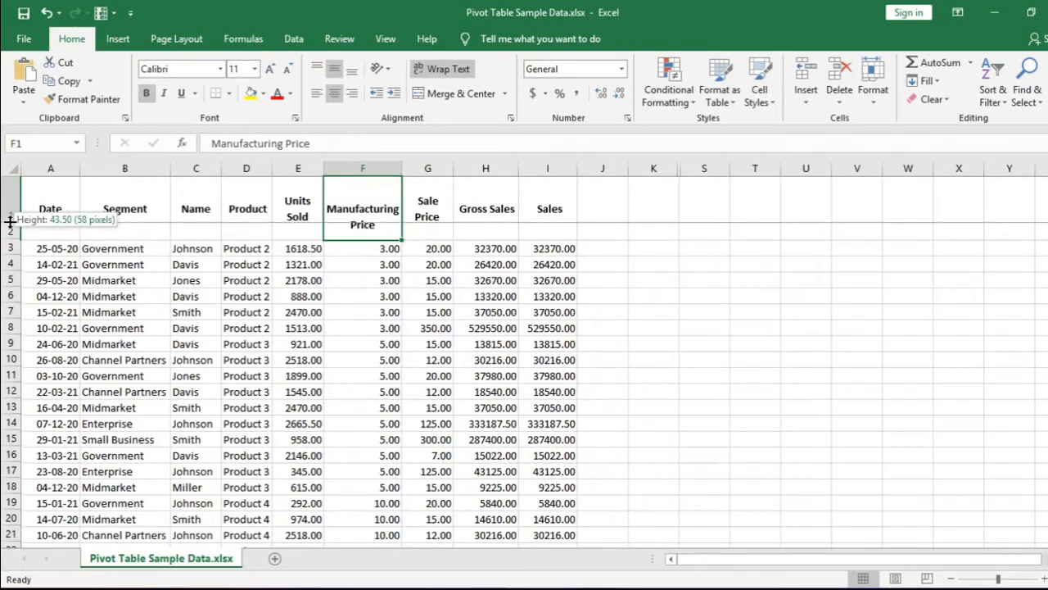
{"action": "left_click", "coordinate": [442, 208]}
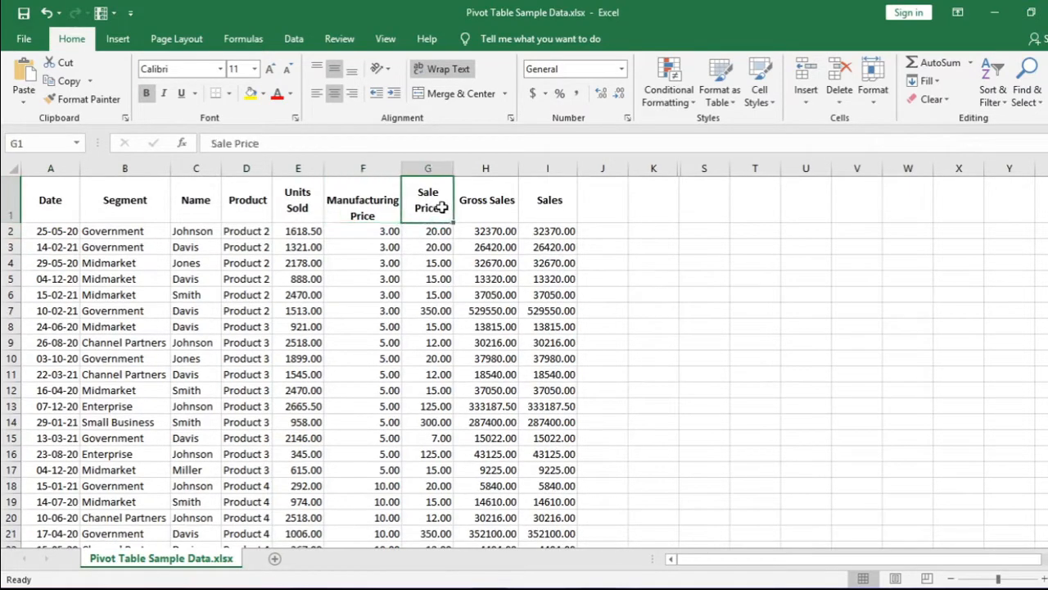
{"action": "key", "text": "ctrl+Home"}
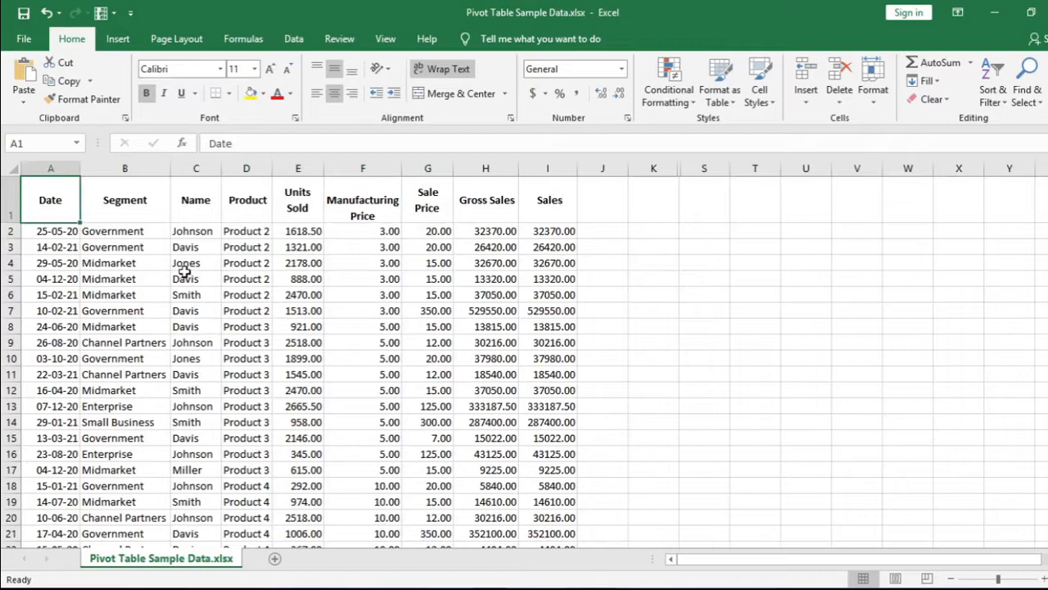
{"action": "key", "text": "Down"}
{"action": "key", "text": "alt+w"}
{"action": "key", "text": "Up"}
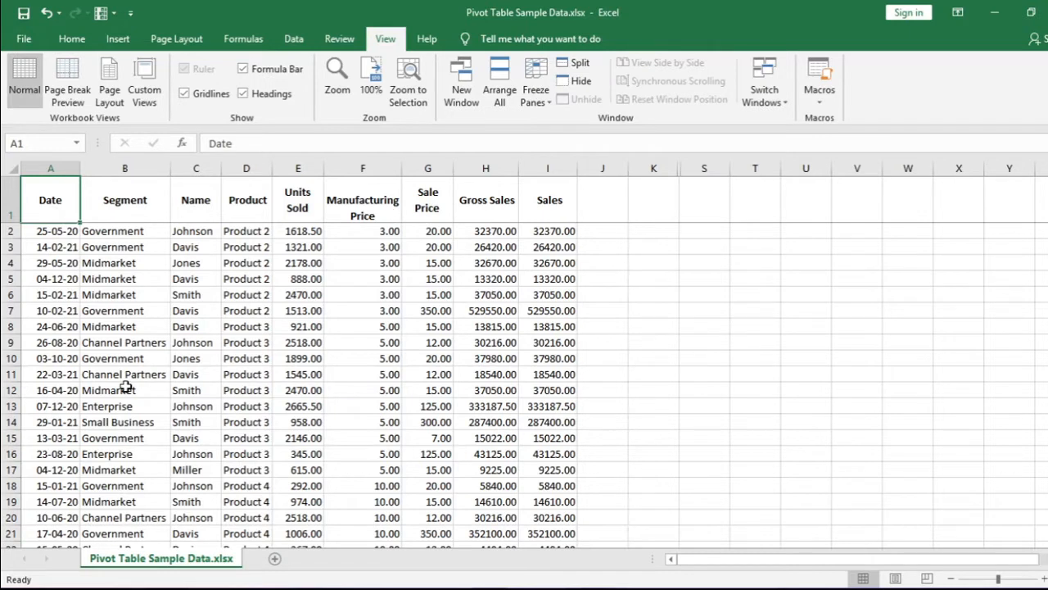
{"action": "key", "text": "Right"}
{"action": "key", "text": "Right"}
{"action": "key", "text": "Right"}
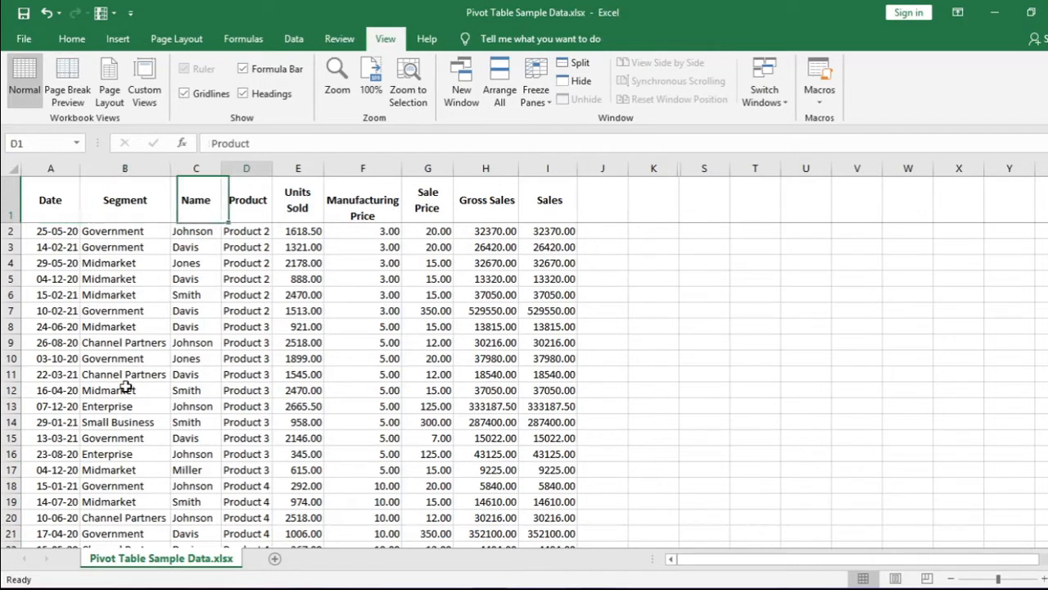
{"action": "key", "text": "Right"}
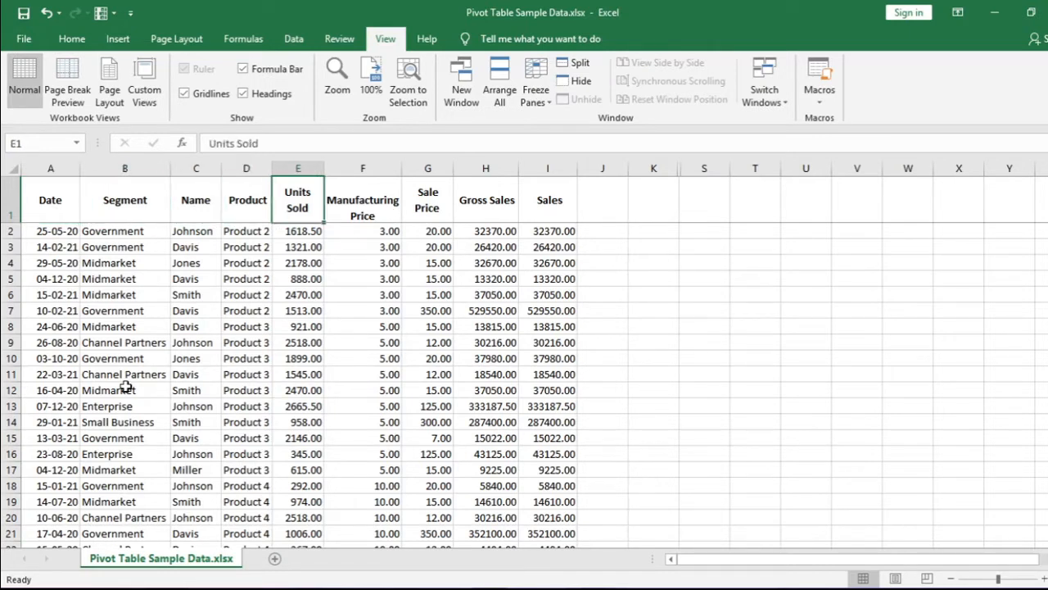
{"action": "key", "text": "Right"}
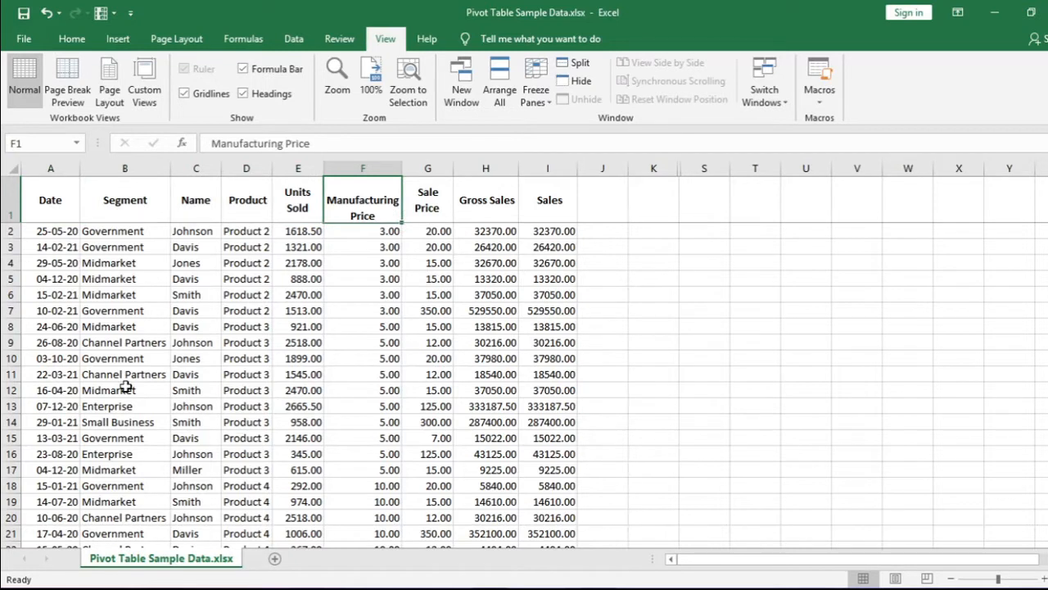
{"action": "key", "text": "Right"}
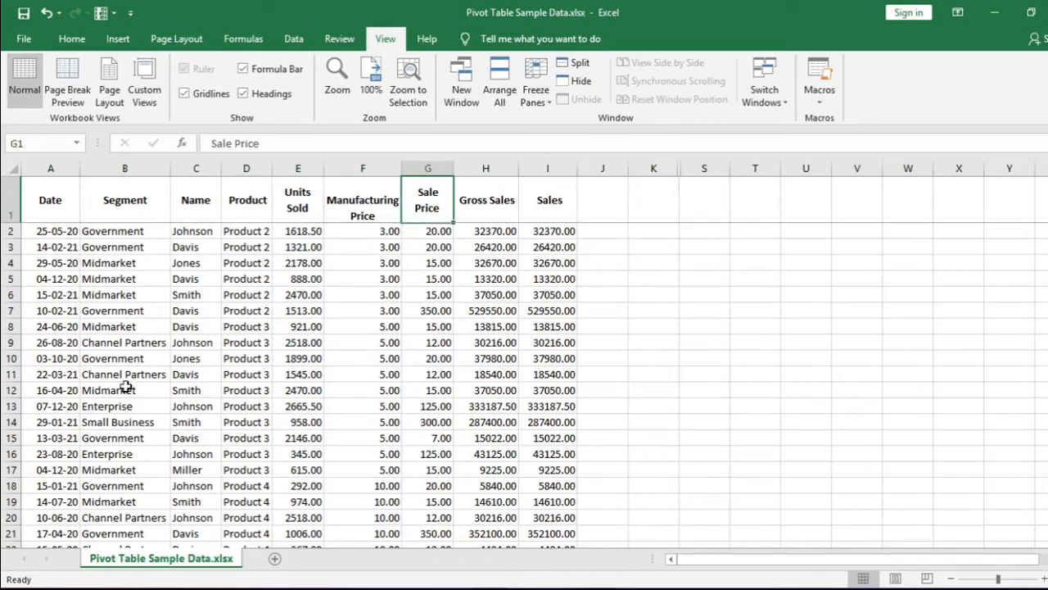
{"action": "key", "text": "Right"}
{"action": "key", "text": "Right"}
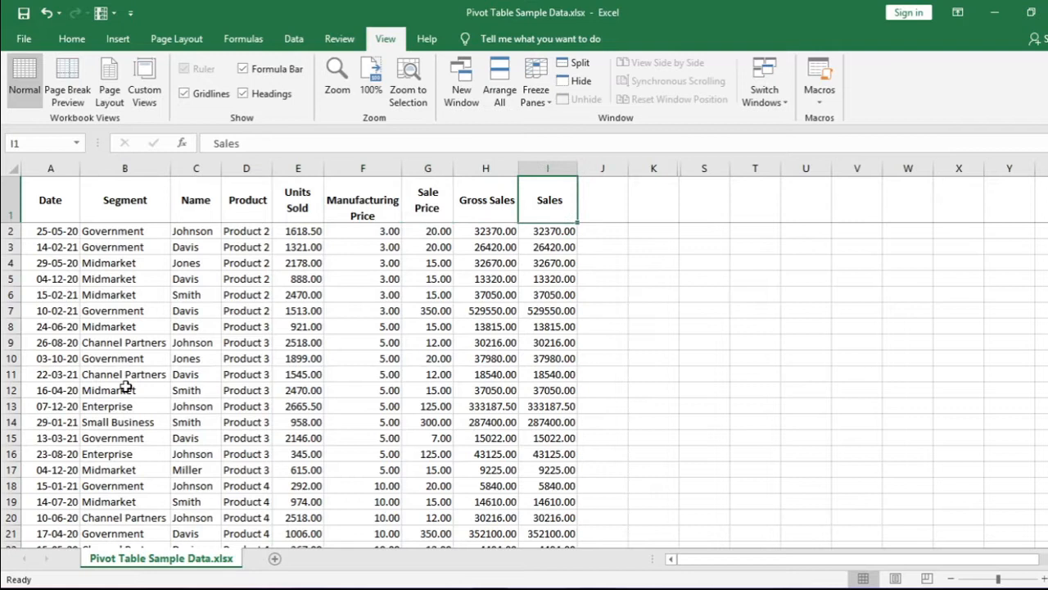
{"action": "key", "text": "Home"}
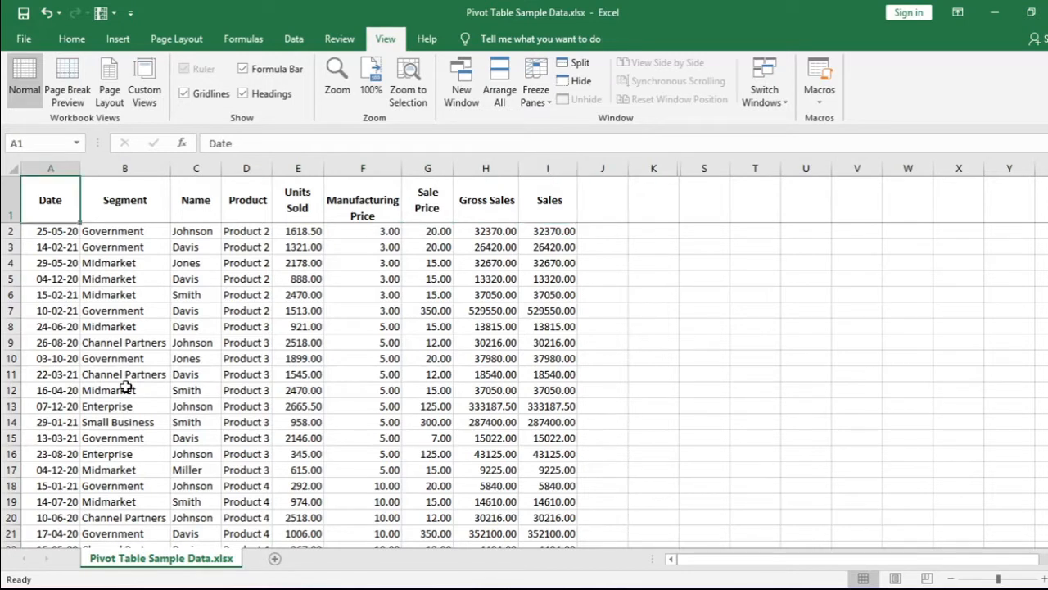
Review the first Segment, Name and Product entries in the data.
{"action": "left_click_drag", "start_coordinate": [117, 238], "coordinate": [131, 391]}
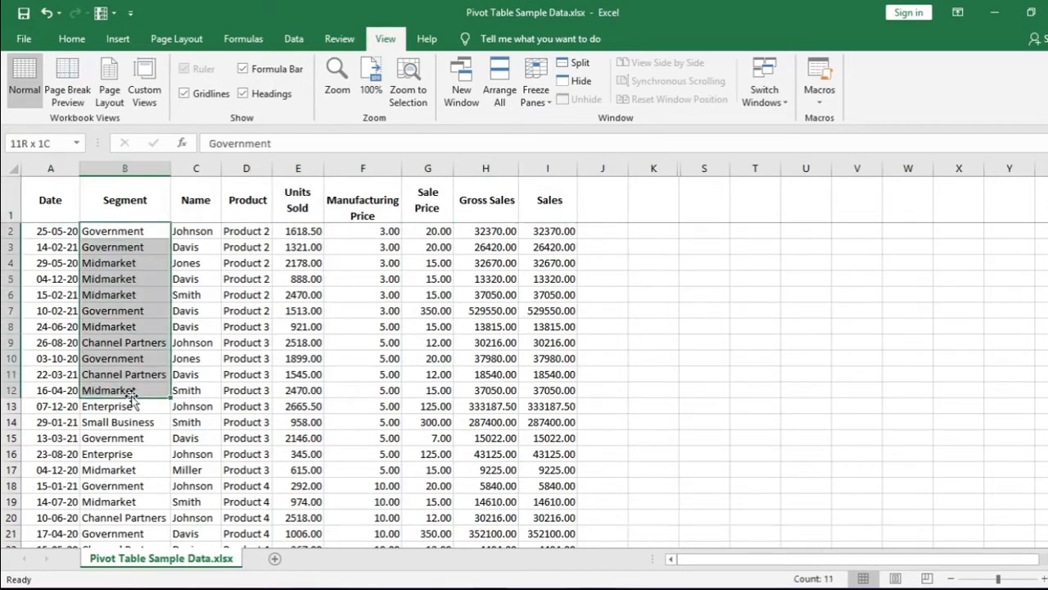
{"action": "left_click_drag", "start_coordinate": [212, 235], "coordinate": [196, 375]}
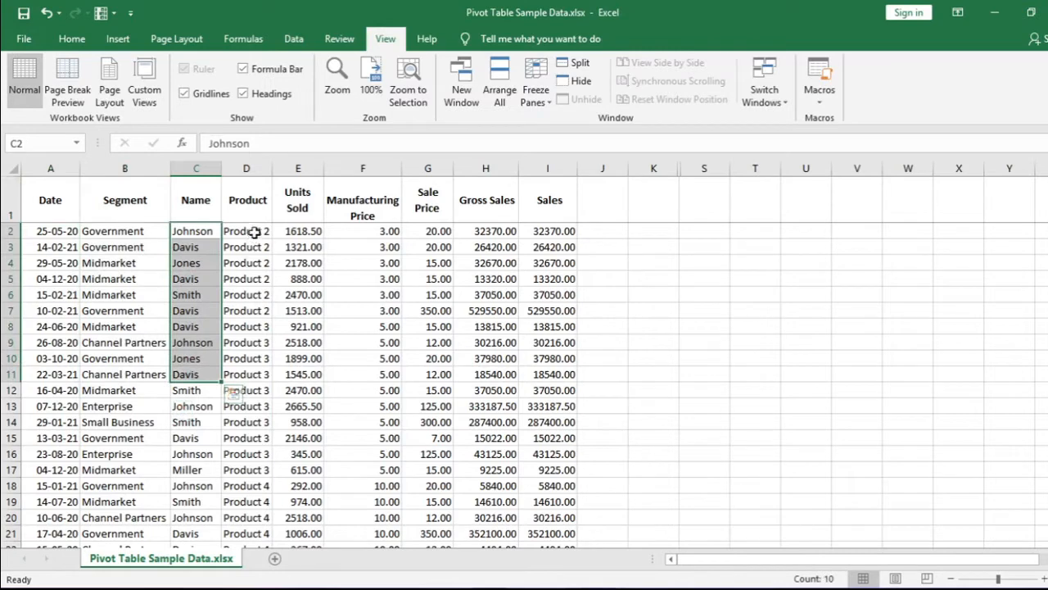
{"action": "mouse_move", "coordinate": [252, 233]}
{"action": "left_mouse_down"}
{"action": "mouse_move", "coordinate": [263, 368]}
{"action": "mouse_move", "coordinate": [275, 377]}
{"action": "left_mouse_up"}
{"action": "left_click", "coordinate": [374, 199]}
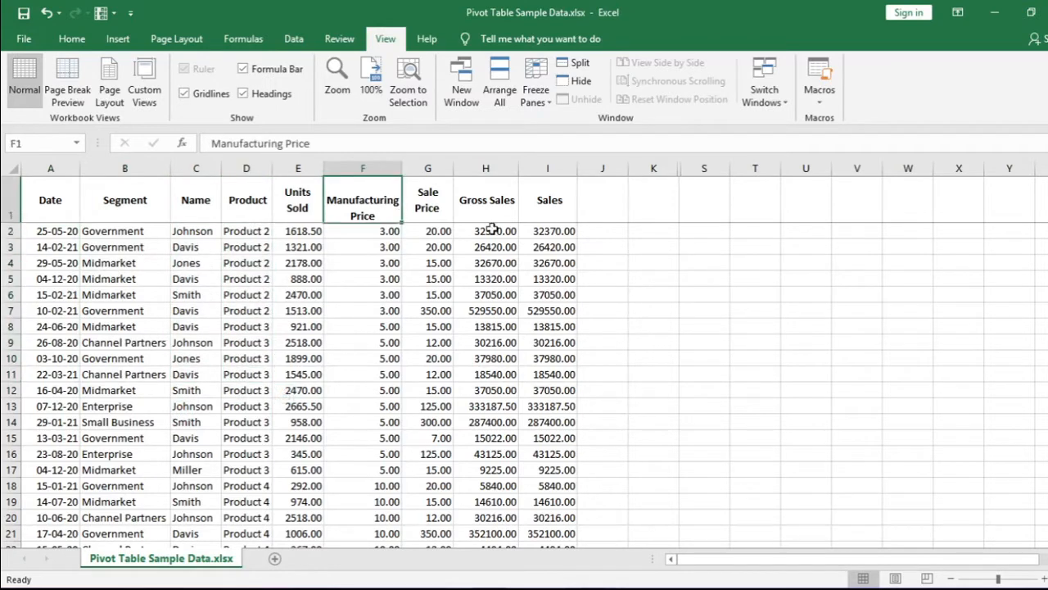
Unhide columns L to R to reveal the Segment and Product 1–6 layout.
{"action": "left_click_drag", "start_coordinate": [656, 167], "coordinate": [699, 168]}
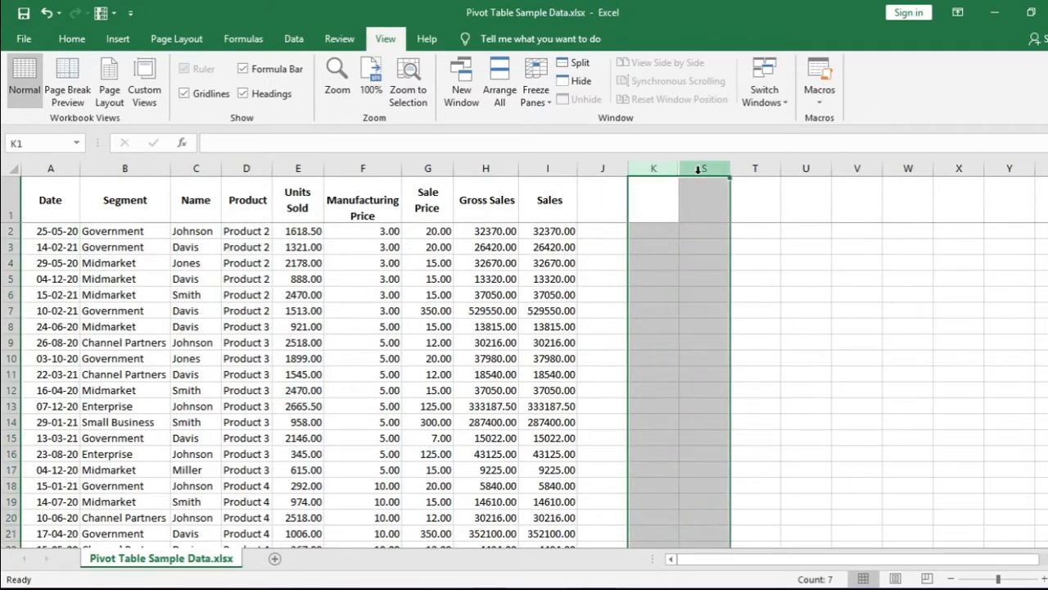
{"action": "right_click", "coordinate": [699, 174]}
{"action": "left_click", "coordinate": [737, 400]}
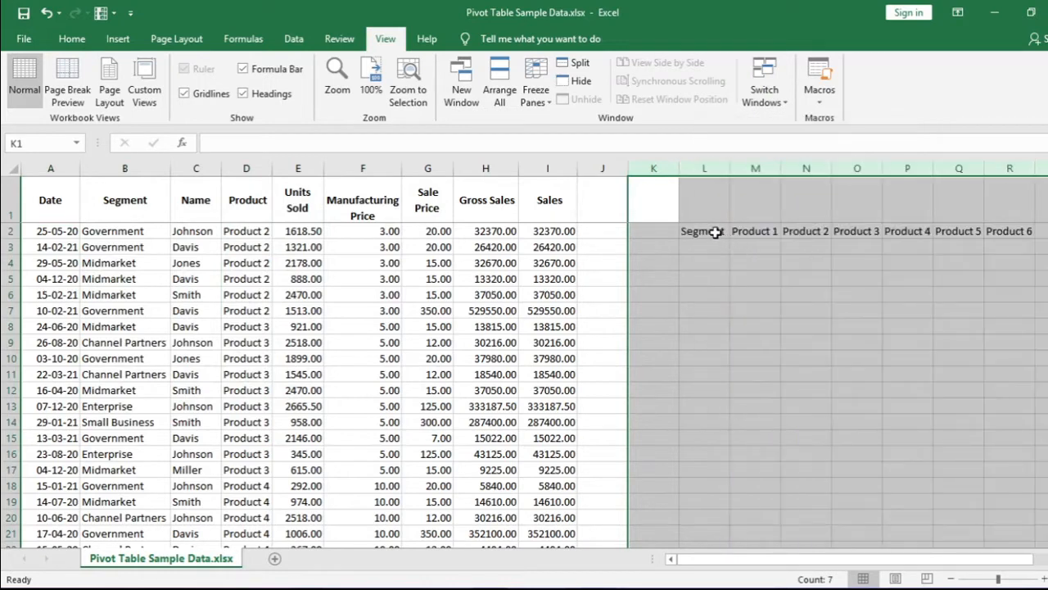
{"action": "left_click", "coordinate": [714, 232]}
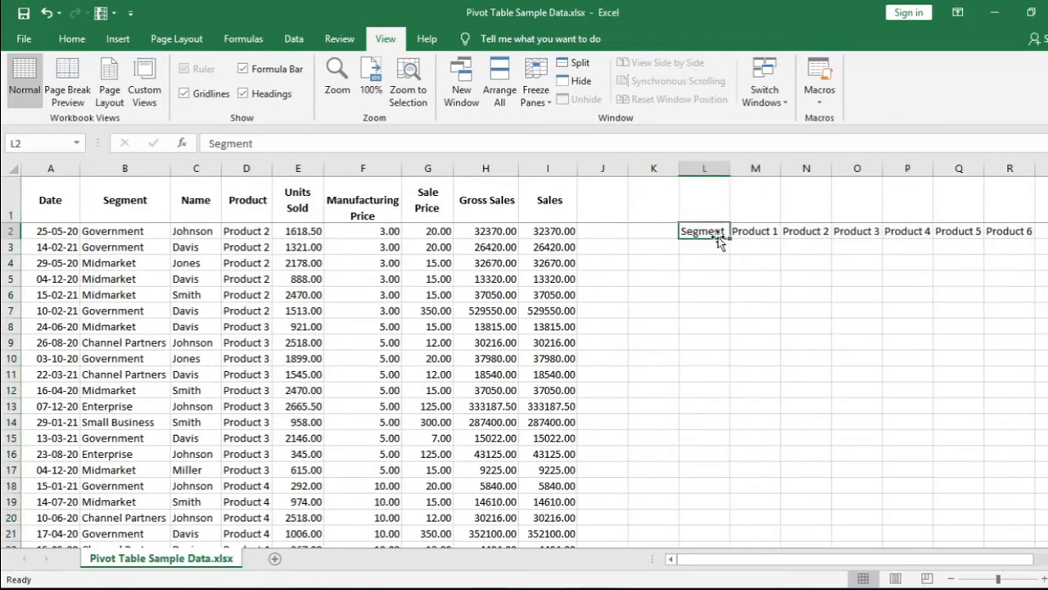
Review the layout's Segment area and Product headers, and label M1 as Sales.
{"action": "left_click_drag", "start_coordinate": [706, 249], "coordinate": [686, 355]}
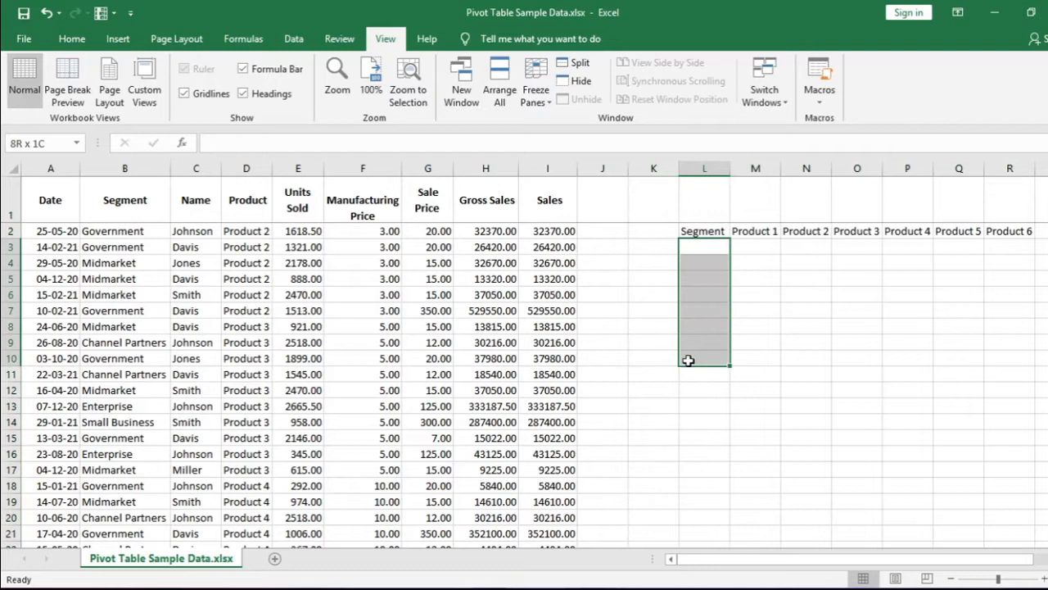
{"action": "left_click_drag", "start_coordinate": [755, 231], "coordinate": [1008, 231]}
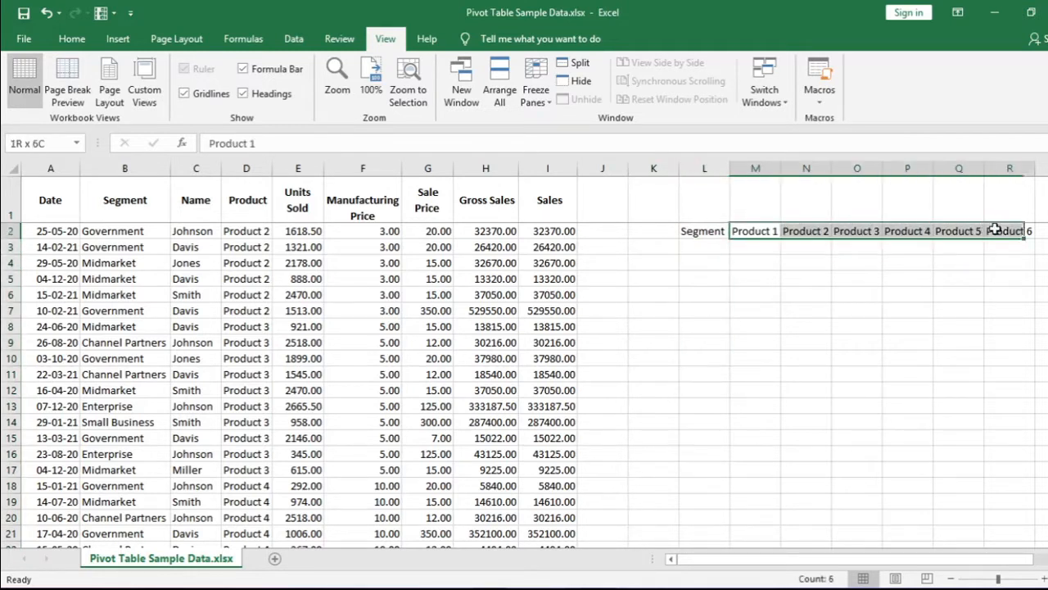
{"action": "left_click", "coordinate": [760, 205]}
{"action": "type", "text": "Sales"}
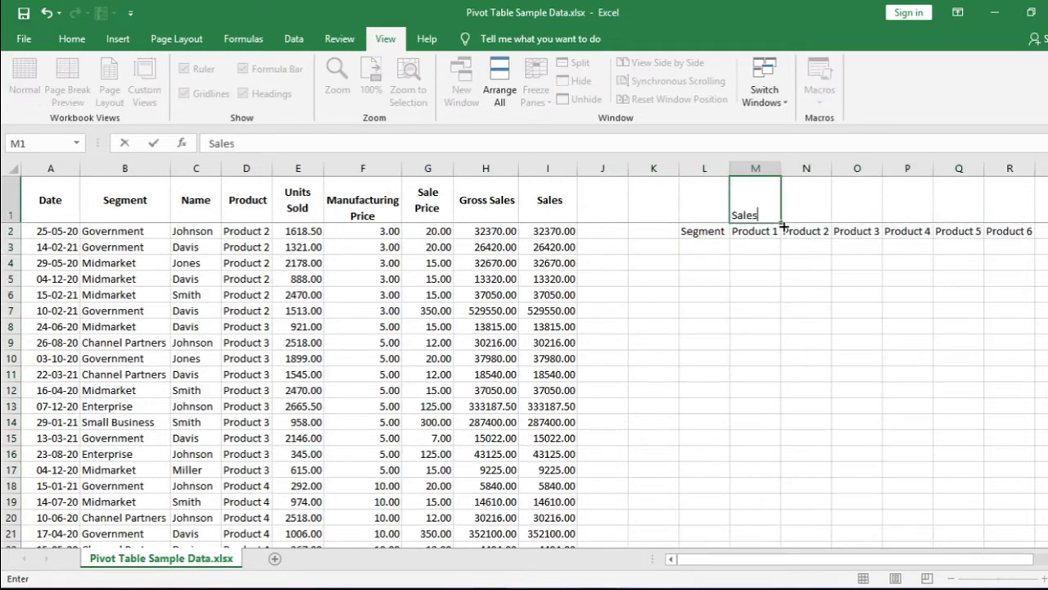
{"action": "key", "text": "Return"}
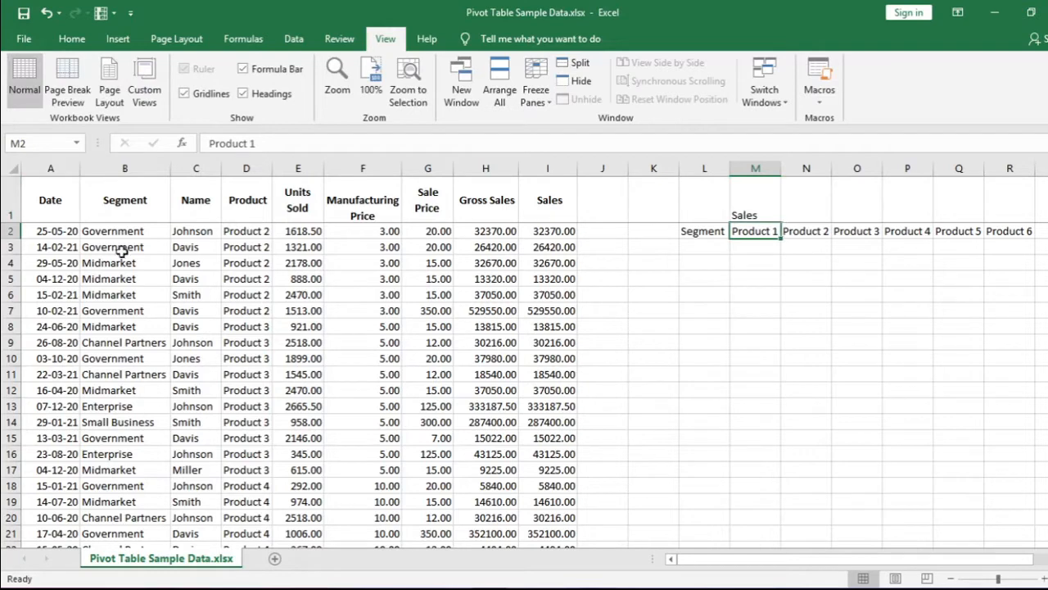
{"action": "left_click", "coordinate": [102, 209]}
{"action": "key", "text": "ctrl+Down"}
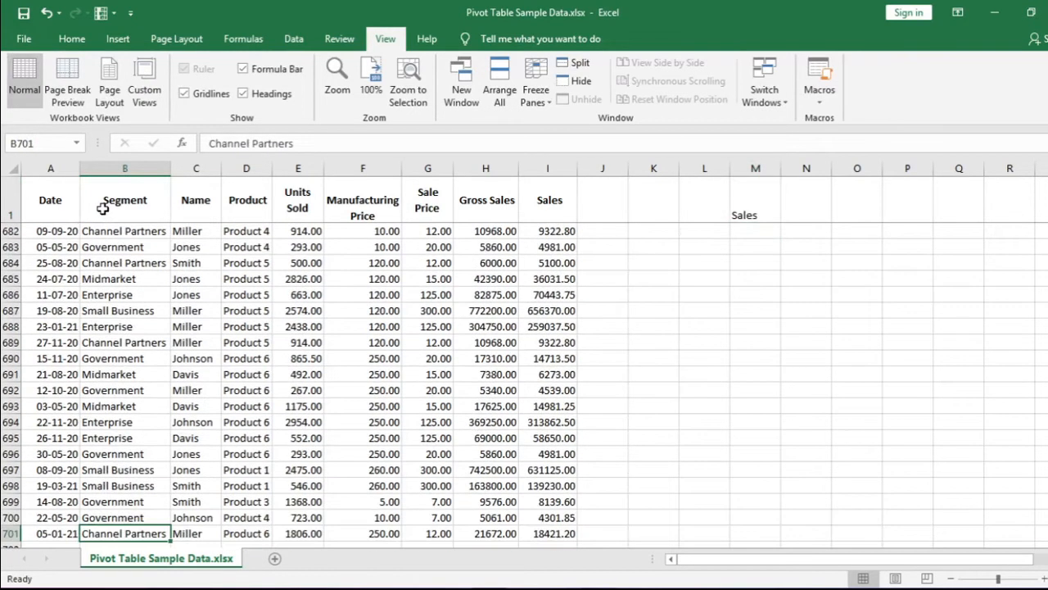
{"action": "key", "text": "Left"}
{"action": "key", "text": "ctrl+Up"}
{"action": "key", "text": "ctrl+shift+l"}
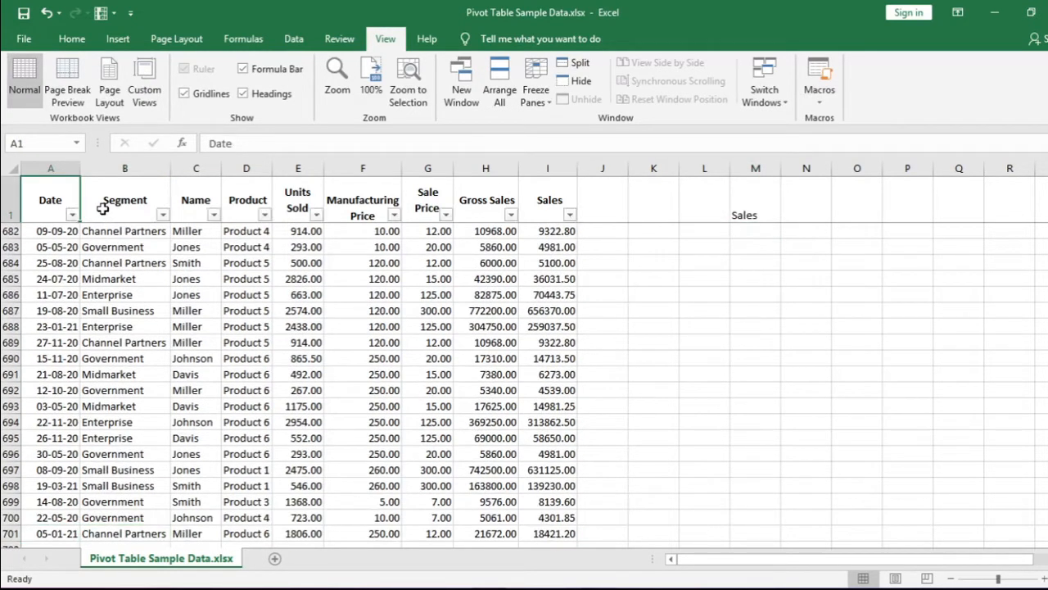
{"action": "left_click", "coordinate": [102, 209]}
{"action": "key", "text": "alt+Down"}
{"action": "key", "text": "Escape"}
{"action": "key", "text": "Right"}
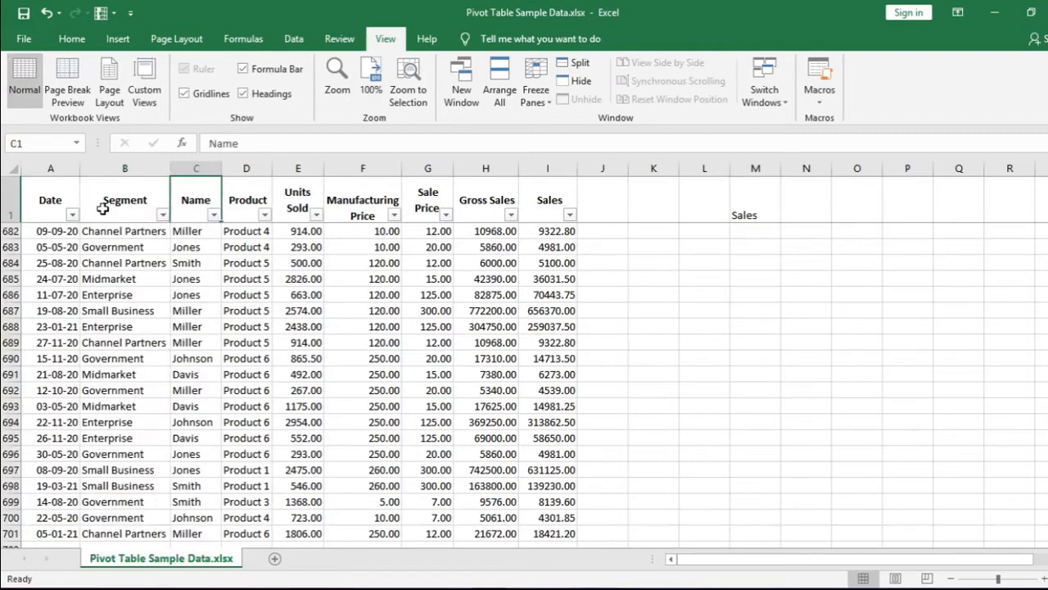
{"action": "key", "text": "alt+Down"}
{"action": "key", "text": "Escape"}
{"action": "key", "text": "Right"}
{"action": "key", "text": "alt+Down"}
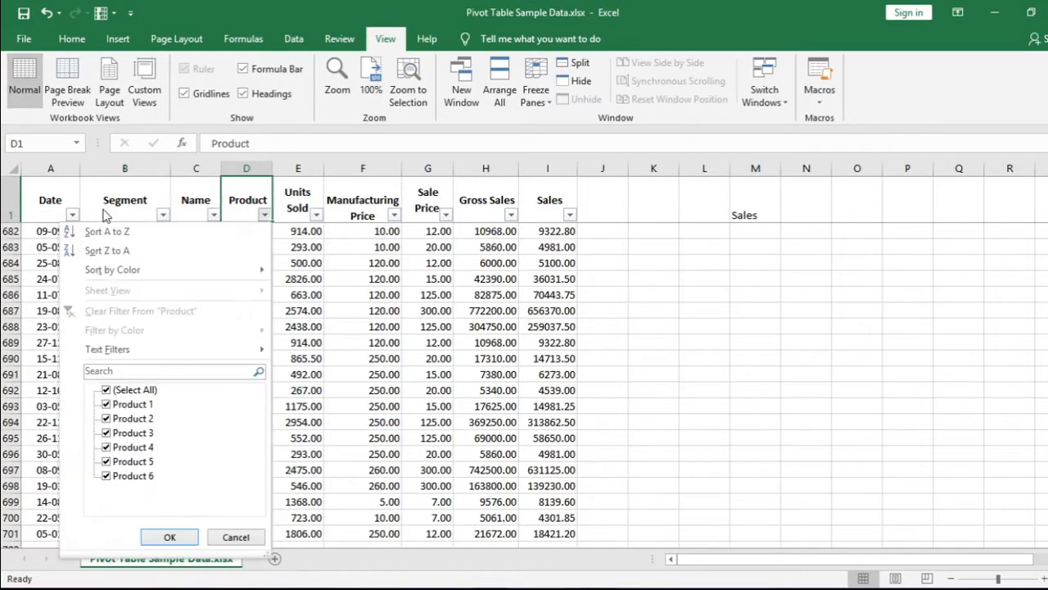
{"action": "key", "text": "Escape"}
{"action": "key", "text": "ctrl+shift+l"}
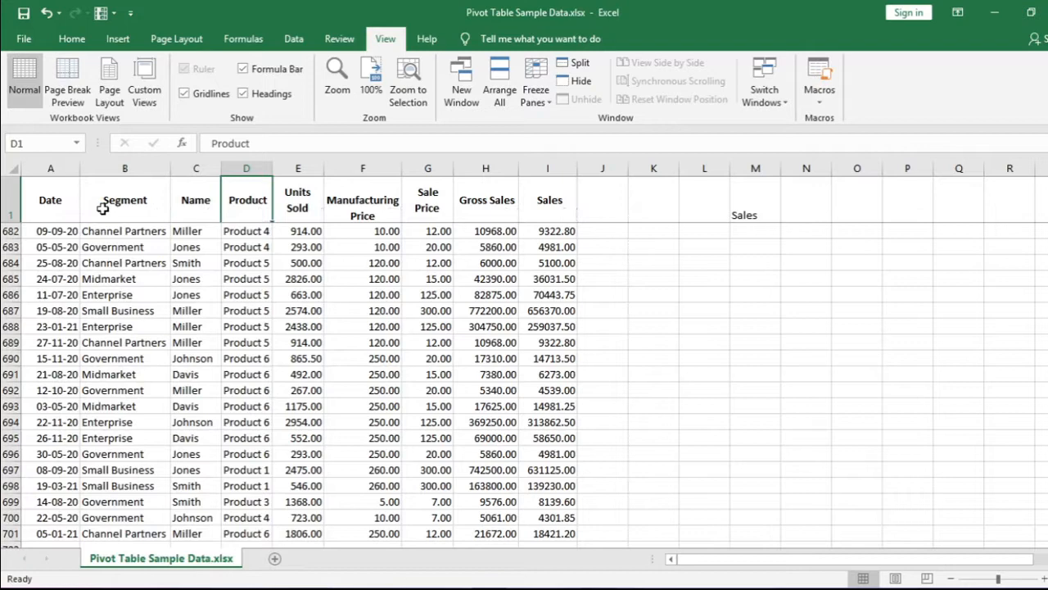
{"action": "left_click", "coordinate": [118, 39]}
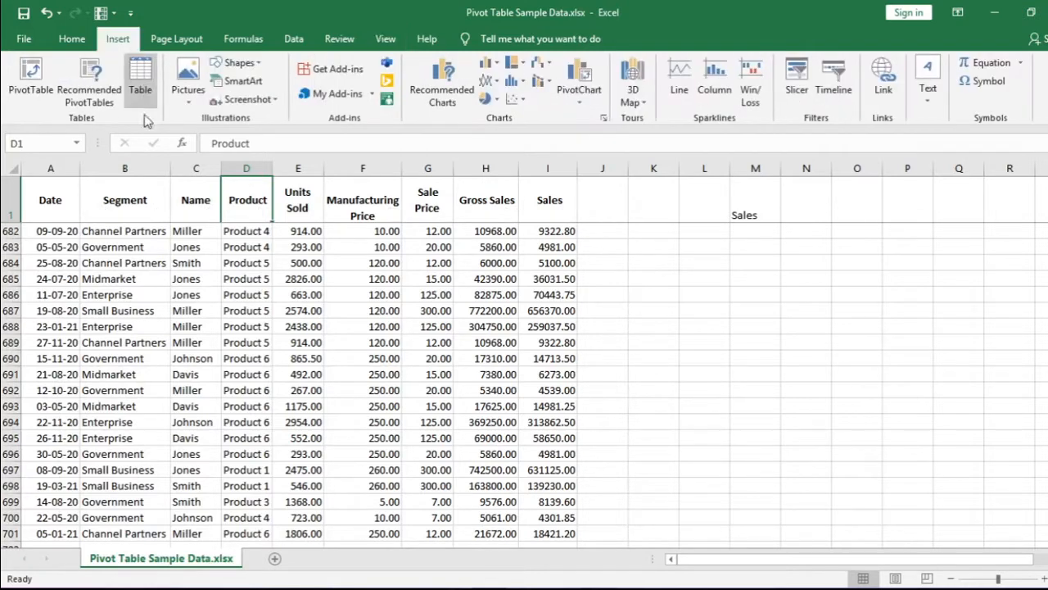
{"action": "left_click", "coordinate": [32, 82]}
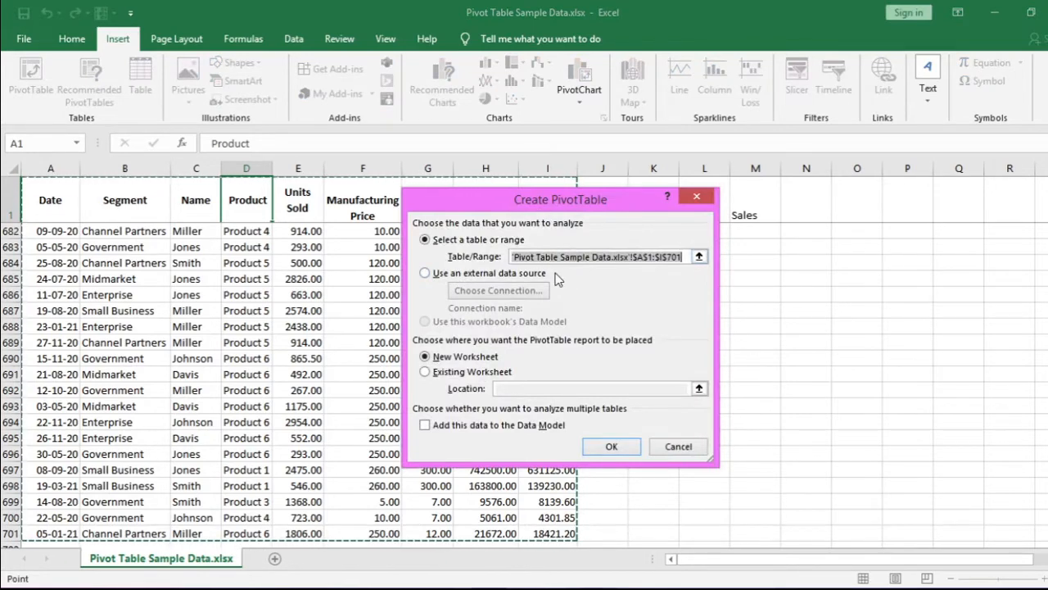
{"action": "key", "text": "Escape"}
{"action": "left_click", "coordinate": [641, 264]}
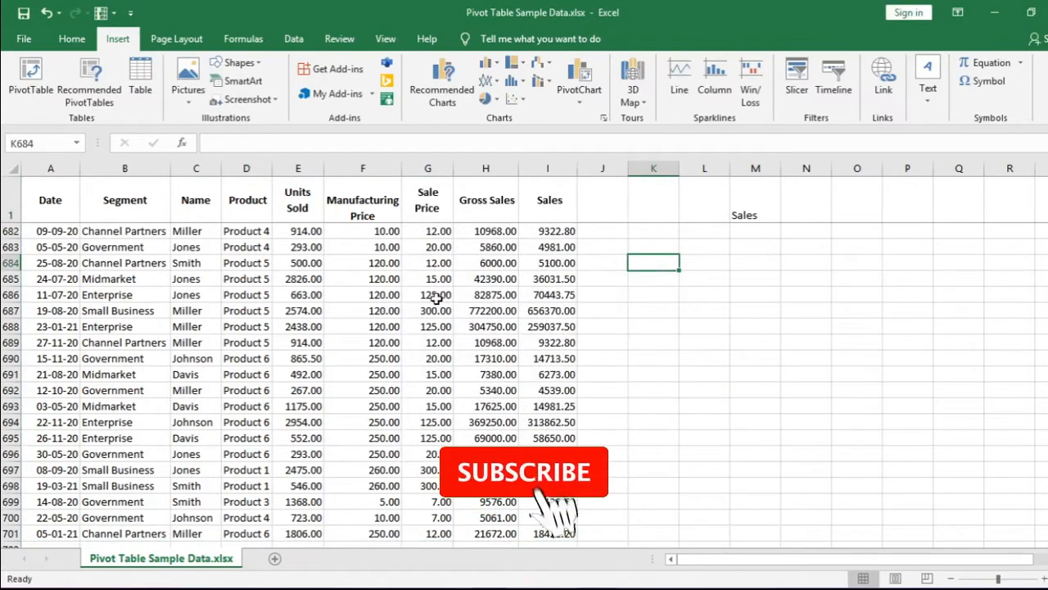
{"action": "left_click", "coordinate": [745, 341]}
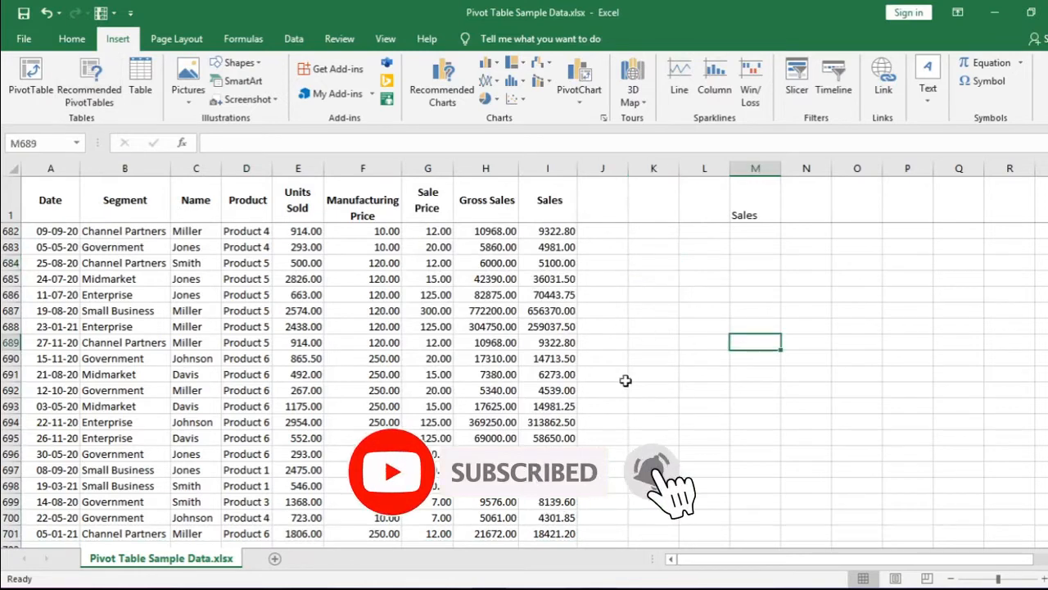
{"action": "left_click", "coordinate": [32, 78]}
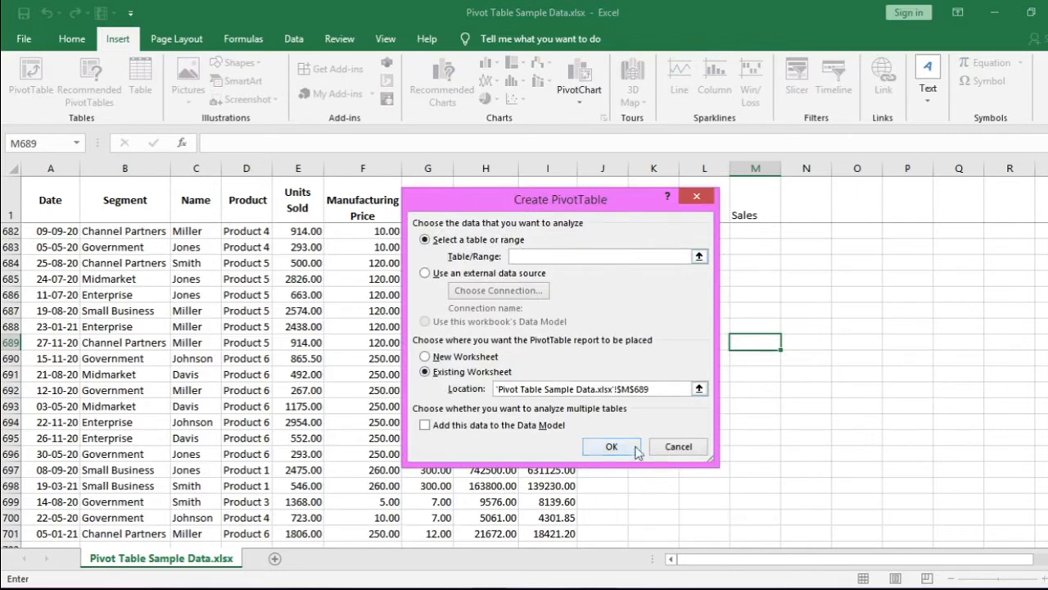
{"action": "left_click", "coordinate": [688, 447]}
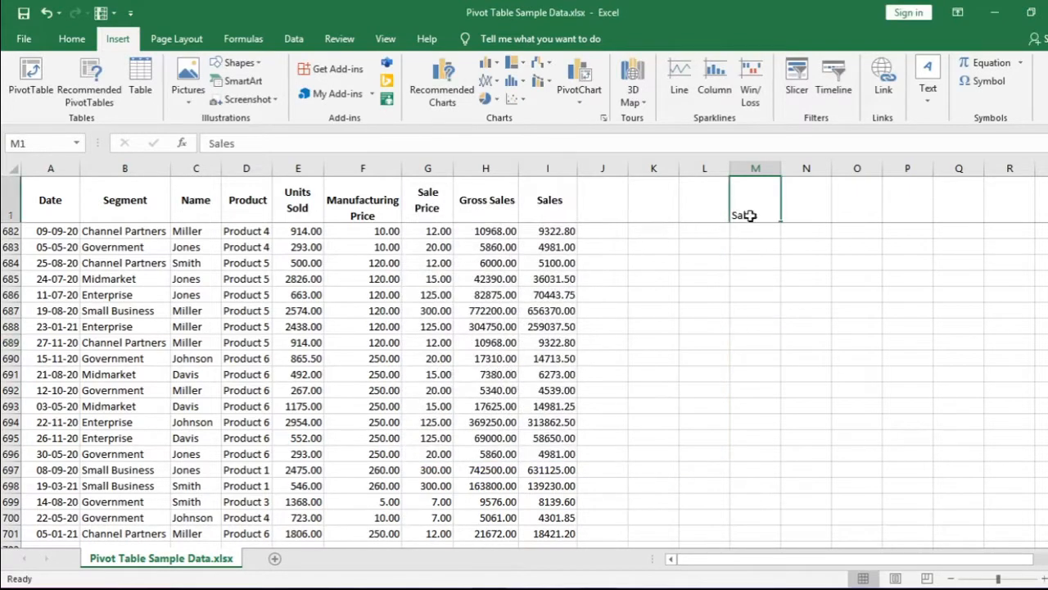
{"action": "left_click", "coordinate": [316, 236]}
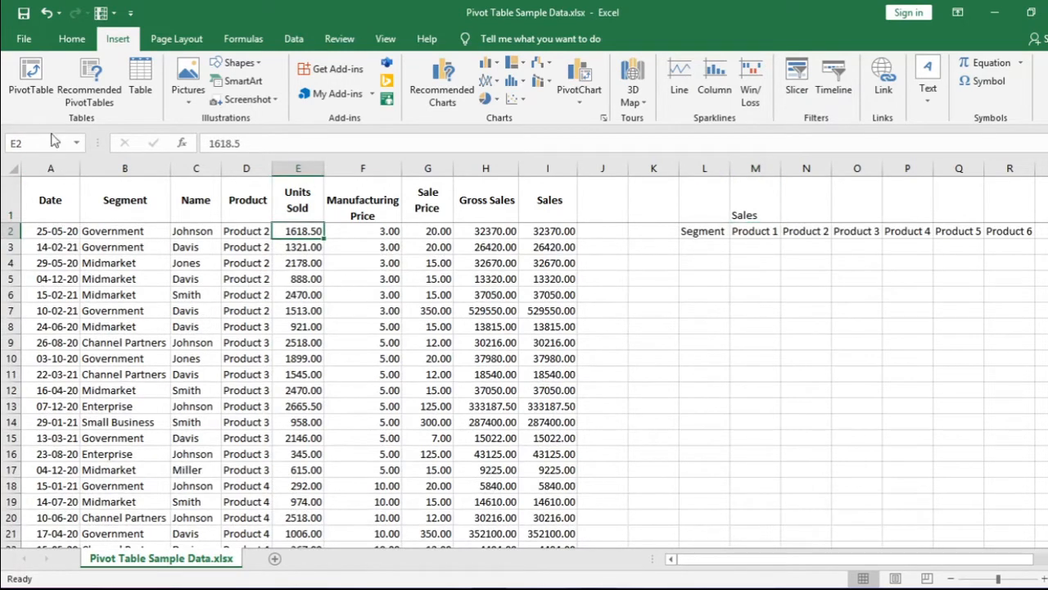
Create PivotTable1 from the full sales range A1:I701 on a new worksheet.
{"action": "left_click", "coordinate": [37, 82]}
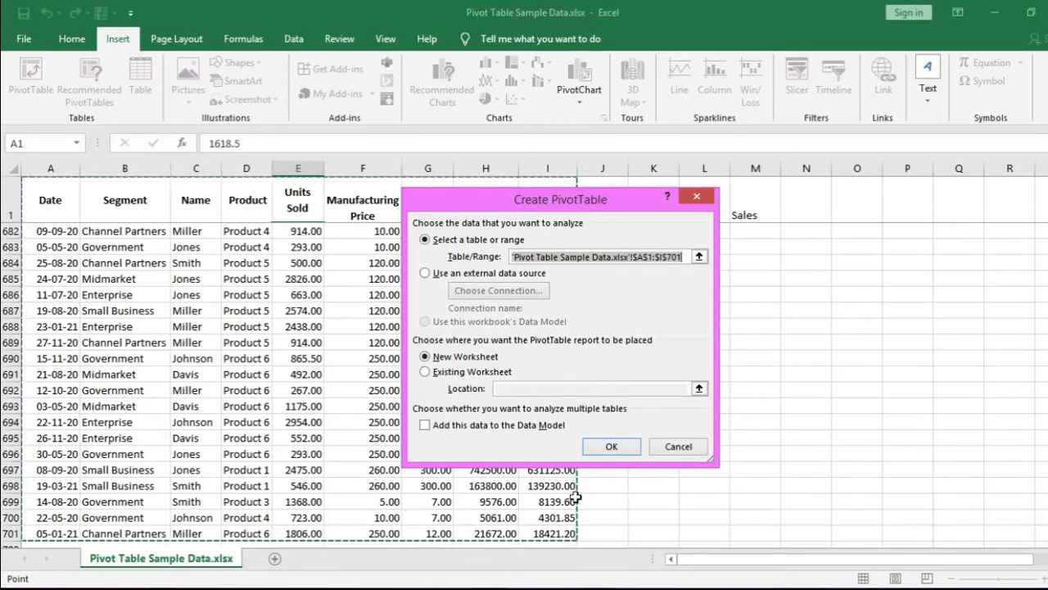
{"action": "left_click", "coordinate": [465, 358]}
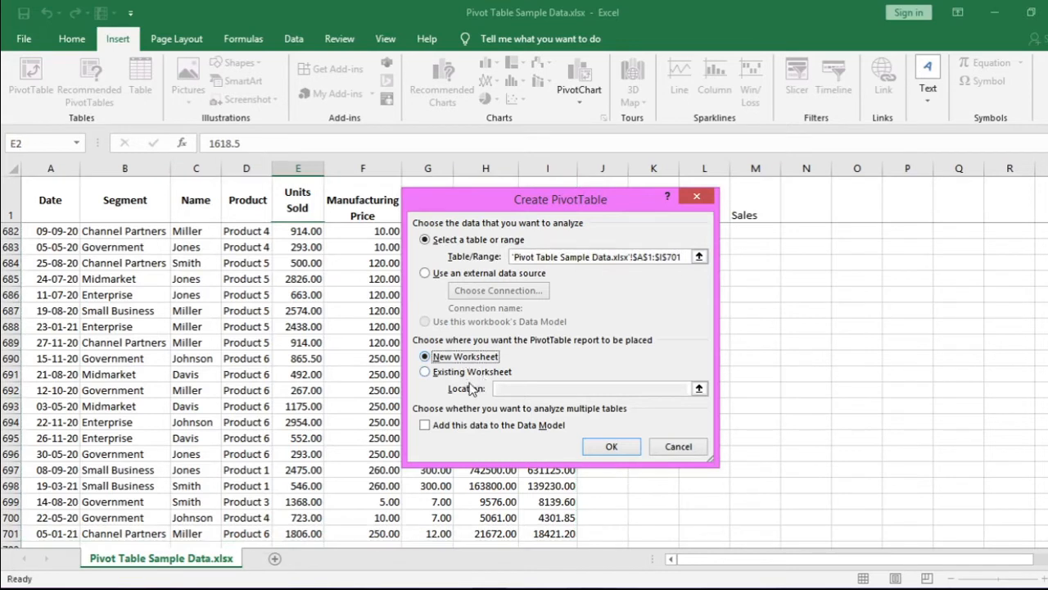
{"action": "left_click", "coordinate": [465, 373]}
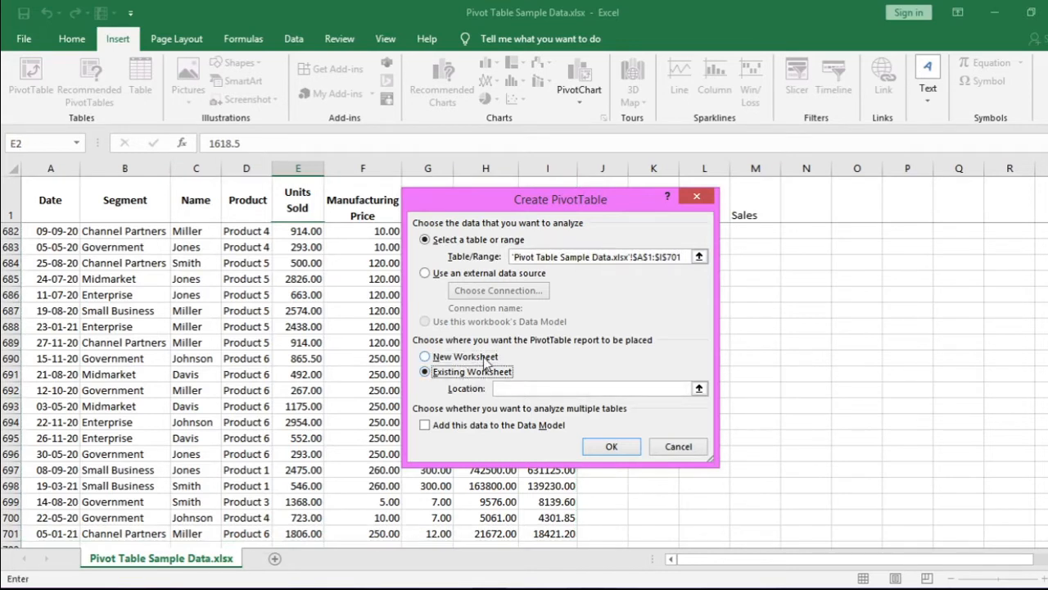
{"action": "left_click", "coordinate": [486, 360]}
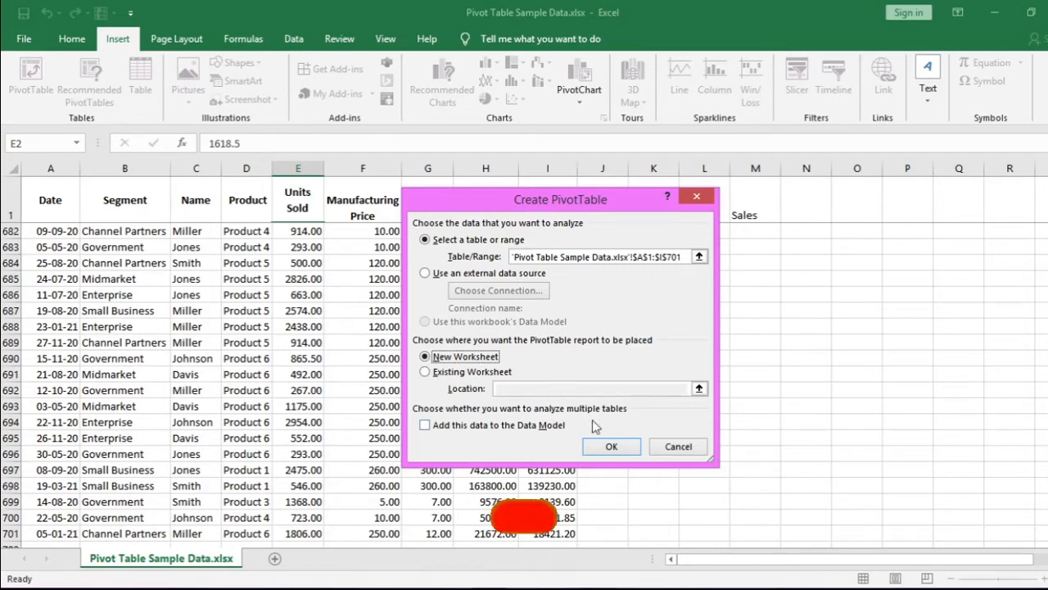
{"action": "key", "text": "Escape"}
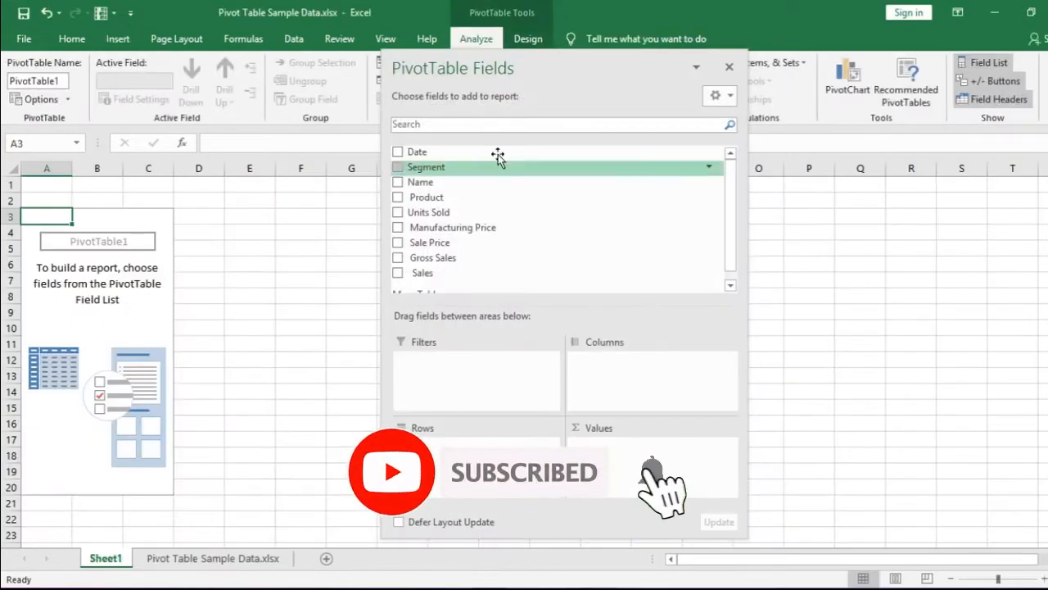
Reposition and dock the PivotTable Fields pane, and carry Segment toward Rows without dropping it.
{"action": "left_click_drag", "start_coordinate": [476, 70], "coordinate": [602, 66]}
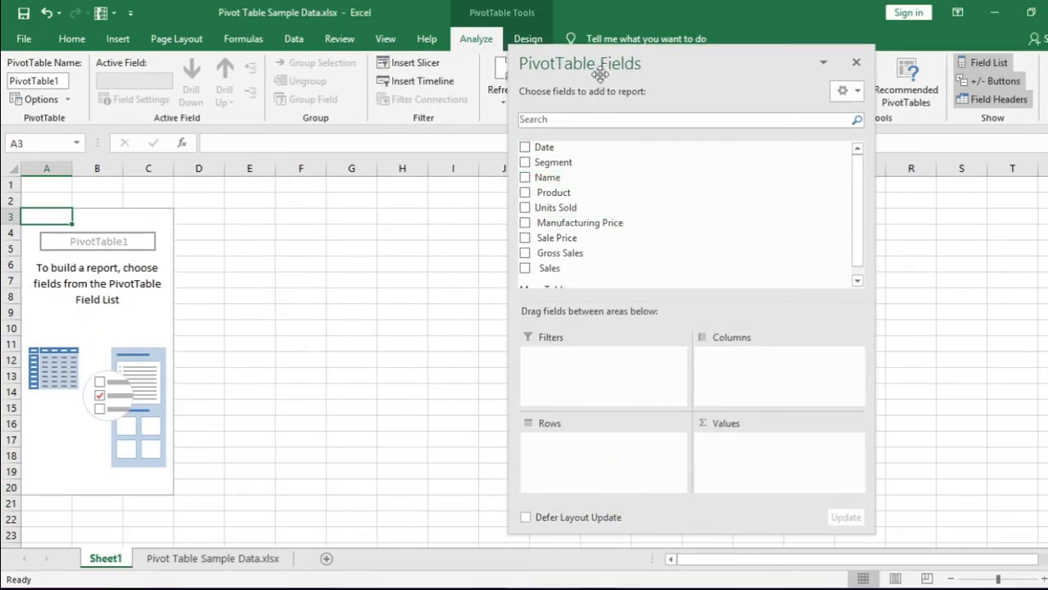
{"action": "double_click", "coordinate": [595, 59]}
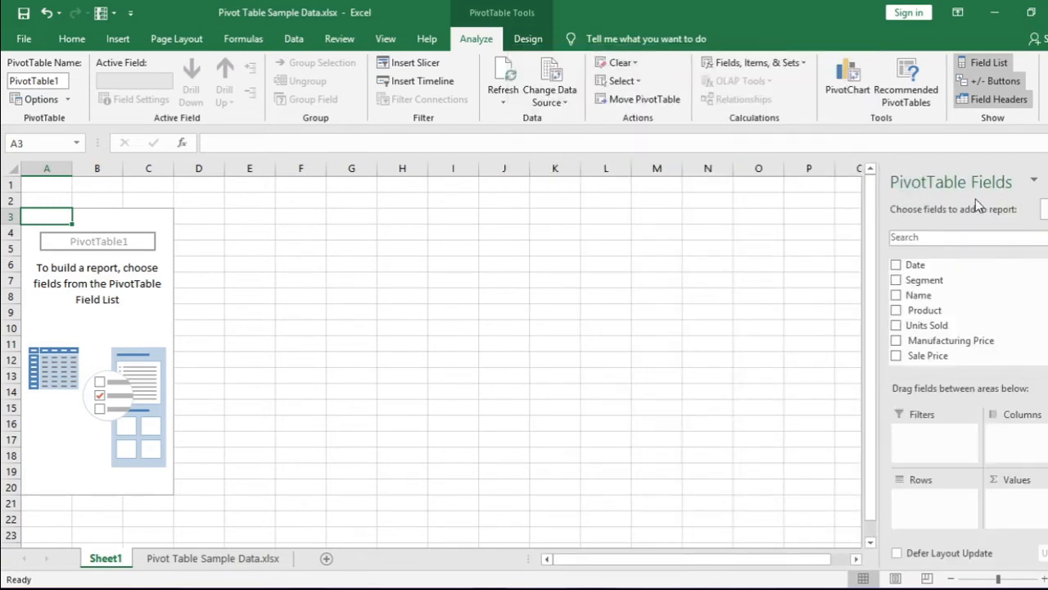
{"action": "left_click_drag", "start_coordinate": [979, 205], "coordinate": [525, 118]}
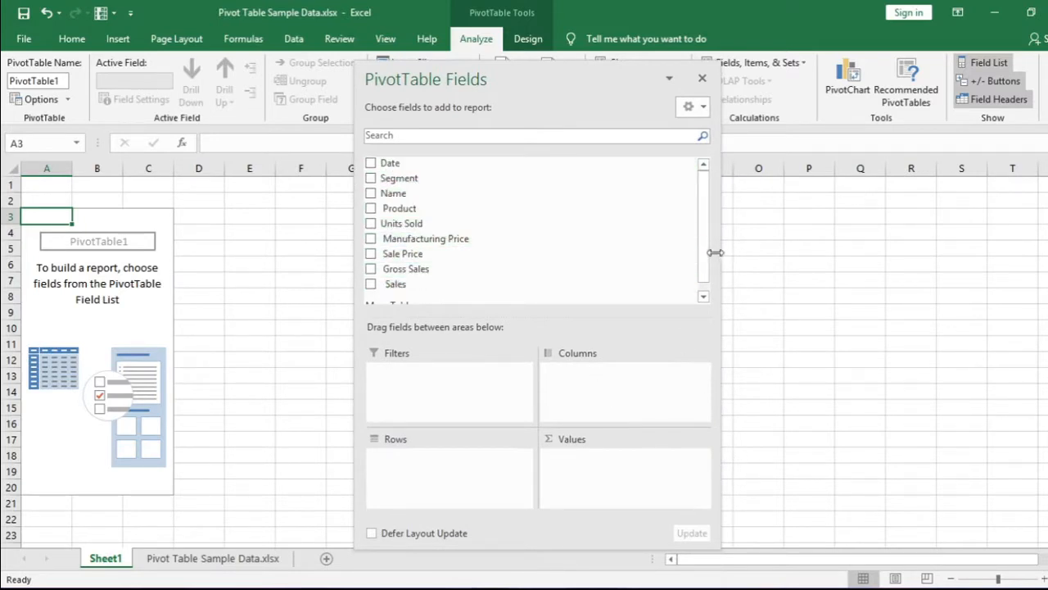
{"action": "scroll", "coordinate": [707, 278], "scroll_direction": "down", "scroll_amount": 1}
{"action": "scroll", "coordinate": [704, 276], "scroll_direction": "up", "scroll_amount": 1}
{"action": "mouse_move", "coordinate": [399, 178]}
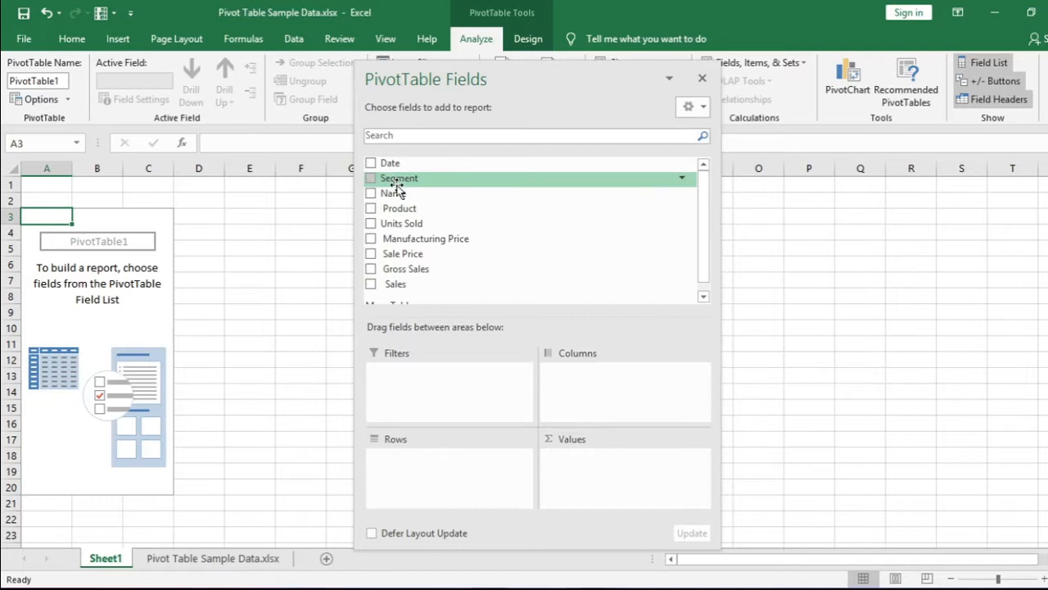
{"action": "left_click_drag", "start_coordinate": [397, 187], "coordinate": [516, 470]}
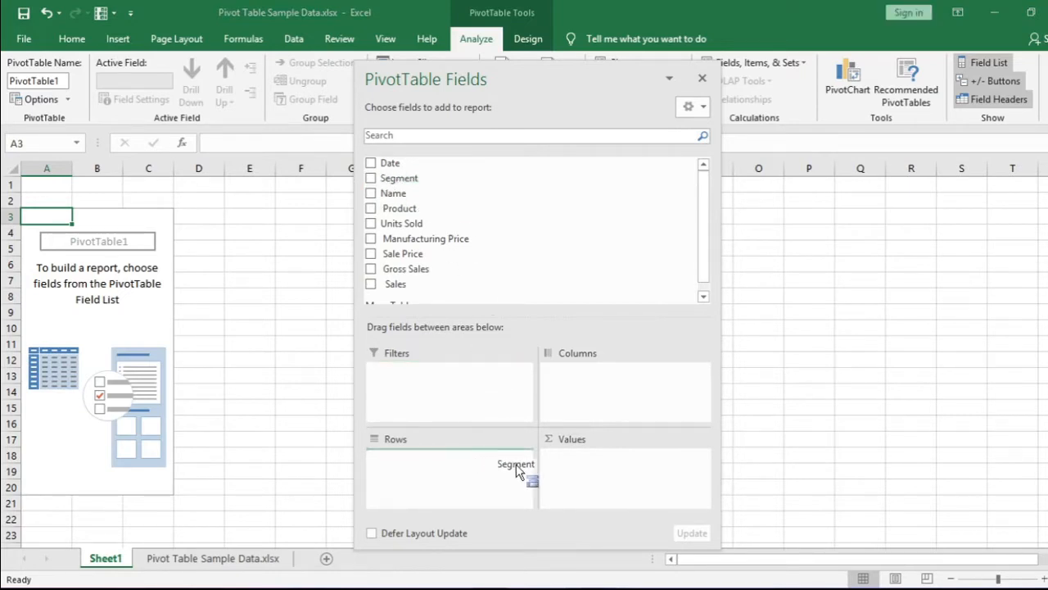
{"action": "left_click_drag", "start_coordinate": [517, 470], "coordinate": [428, 226]}
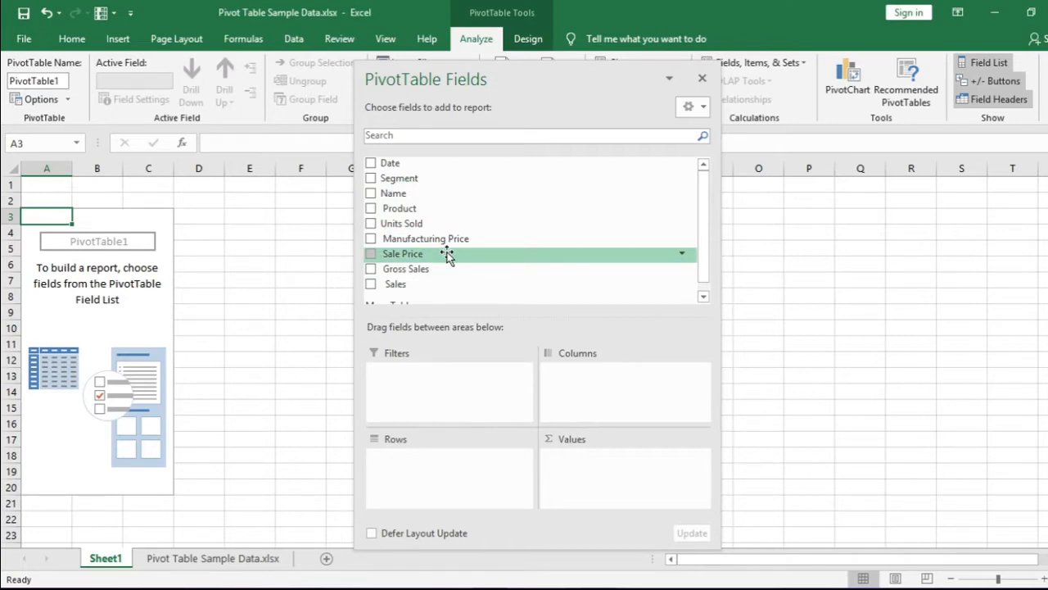
Review the Segment-by-Product sales layout sketch on the data sheet.
{"action": "left_click", "coordinate": [270, 560]}
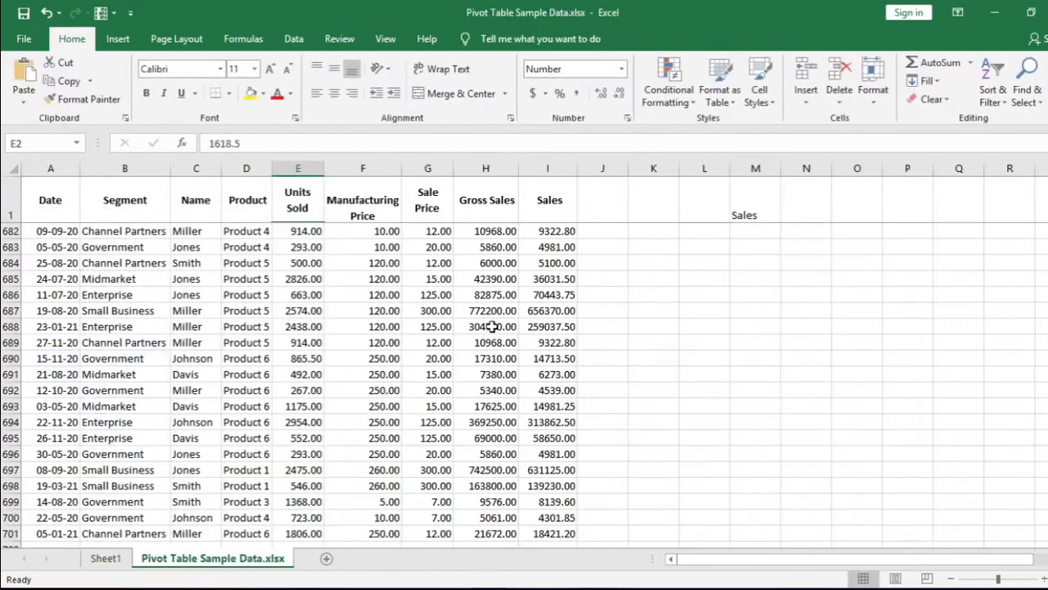
{"action": "left_click", "coordinate": [750, 207]}
{"action": "key", "text": "Down"}
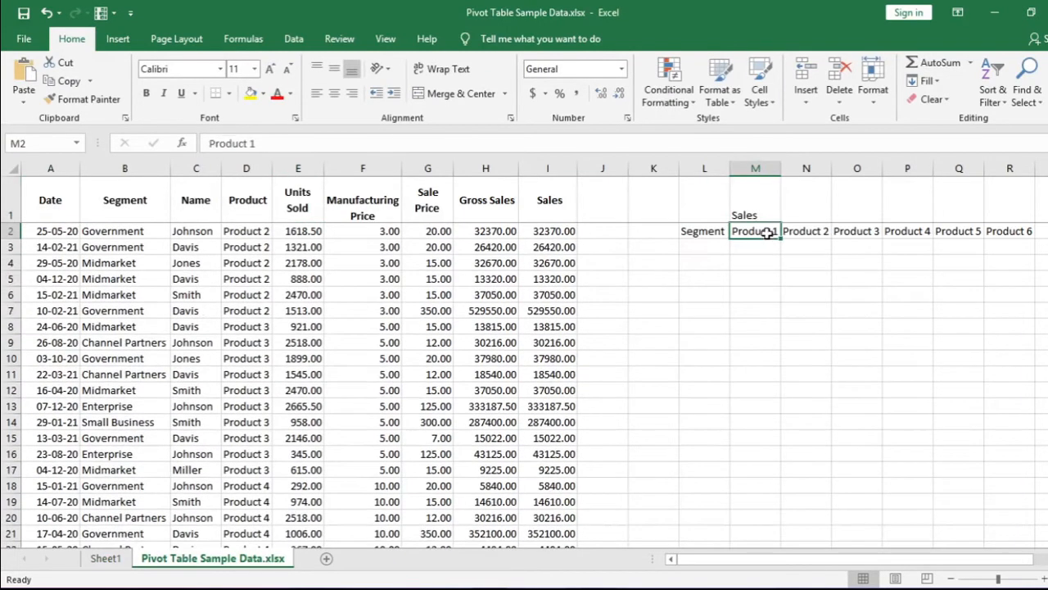
{"action": "left_click_drag", "start_coordinate": [709, 234], "coordinate": [714, 299]}
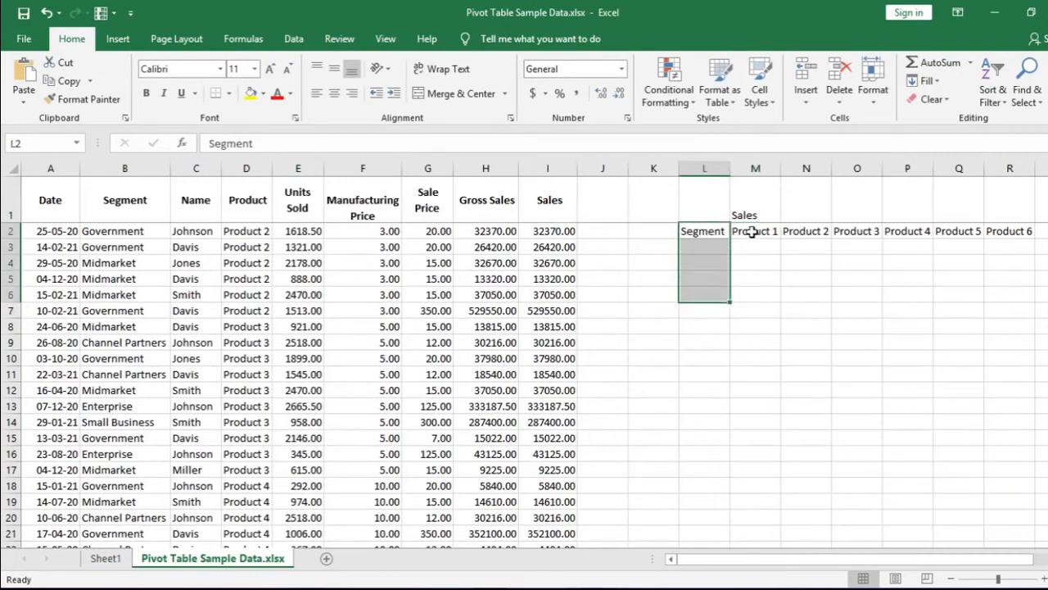
{"action": "left_click_drag", "start_coordinate": [741, 233], "coordinate": [1006, 237]}
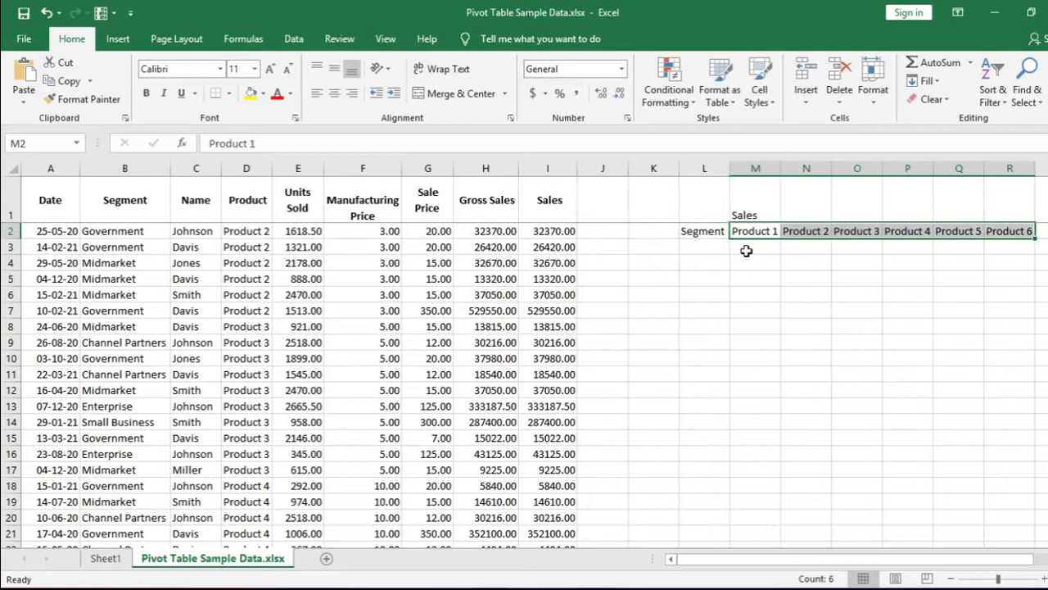
{"action": "mouse_move", "coordinate": [746, 250]}
{"action": "left_mouse_down"}
{"action": "mouse_move", "coordinate": [920, 253]}
{"action": "mouse_move", "coordinate": [1010, 335]}
{"action": "mouse_move", "coordinate": [1003, 473]}
{"action": "left_mouse_up"}
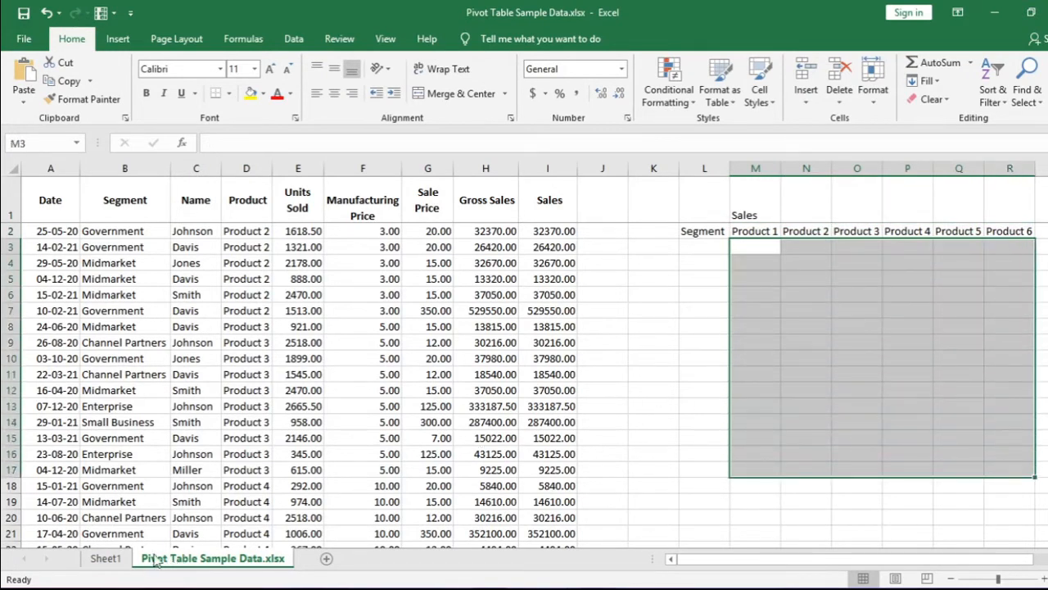
Return to Sheet1 holding the empty PivotTable1.
{"action": "left_click", "coordinate": [98, 558]}
{"action": "left_click", "coordinate": [113, 282]}
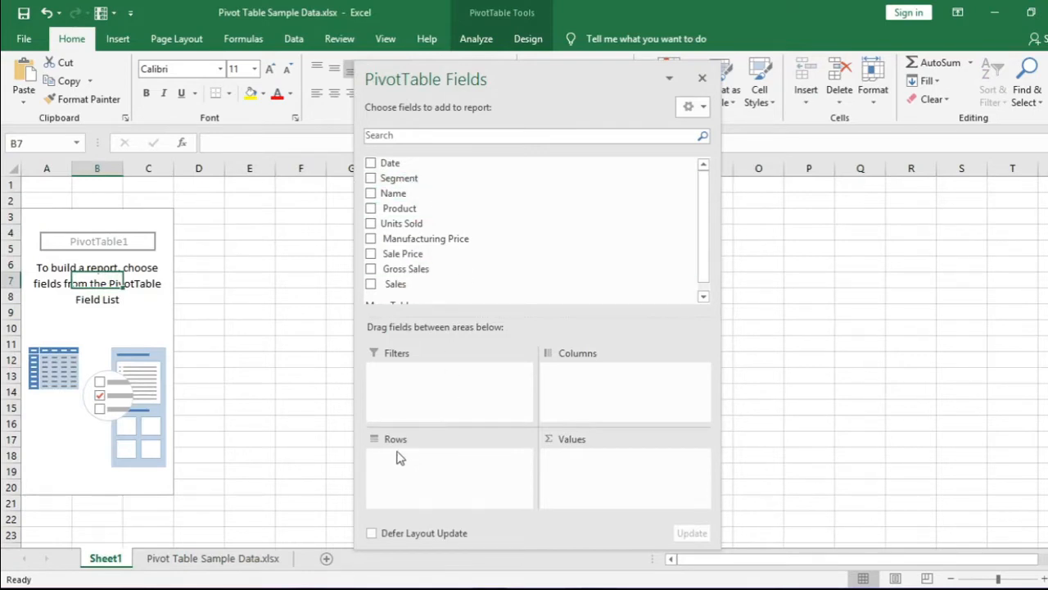
Place Segment in the pivot rows and Product in the columns.
{"action": "mouse_move", "coordinate": [420, 178]}
{"action": "left_mouse_down"}
{"action": "mouse_move", "coordinate": [476, 378]}
{"action": "mouse_move", "coordinate": [459, 466]}
{"action": "left_mouse_up"}
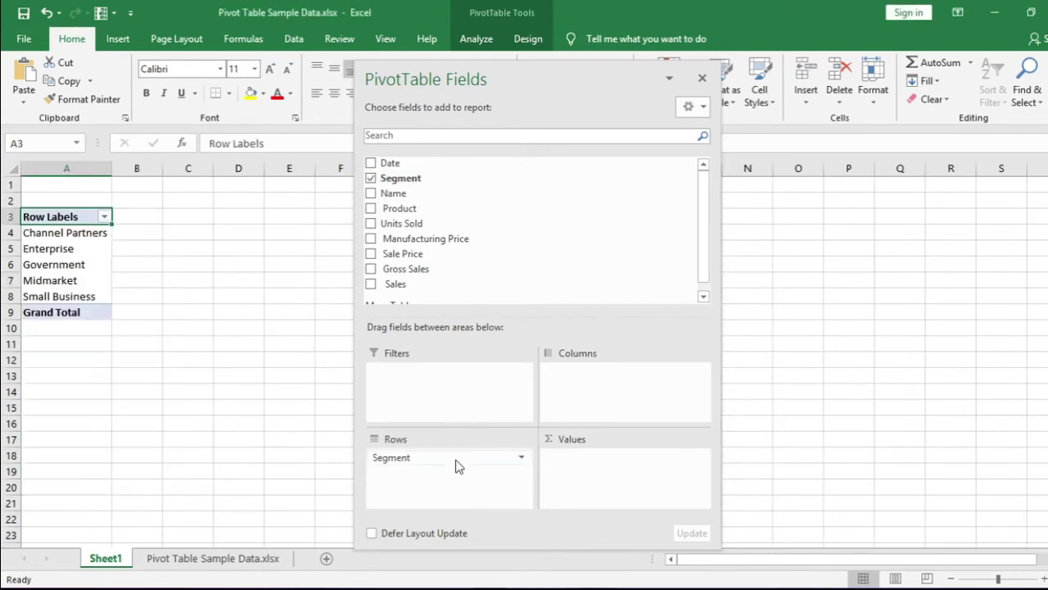
{"action": "left_click_drag", "start_coordinate": [98, 235], "coordinate": [92, 293]}
{"action": "left_click", "coordinate": [89, 239]}
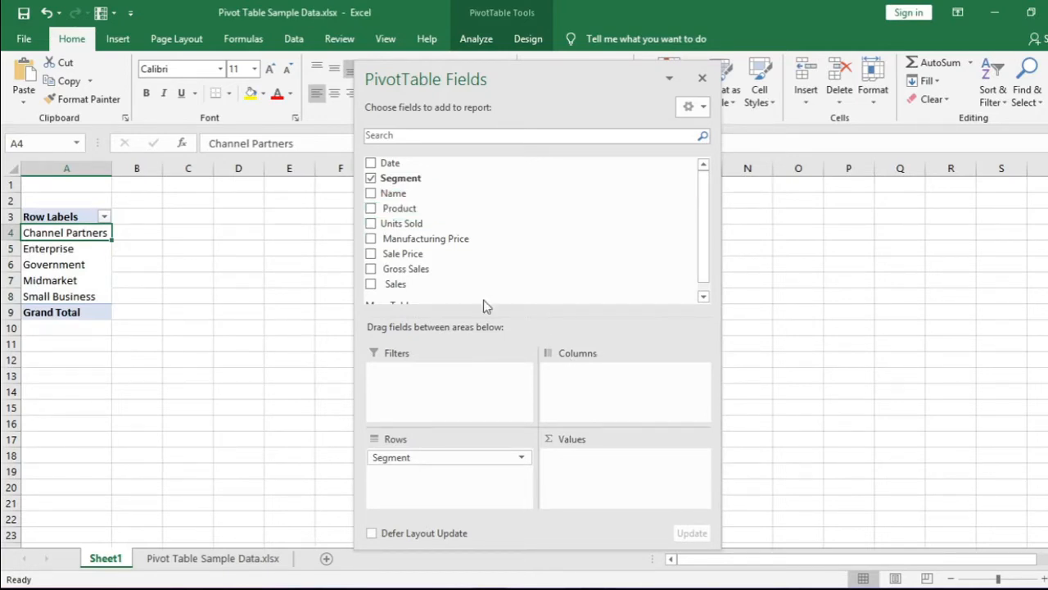
{"action": "left_click_drag", "start_coordinate": [405, 208], "coordinate": [599, 383]}
{"action": "left_click_drag", "start_coordinate": [433, 82], "coordinate": [668, 82]}
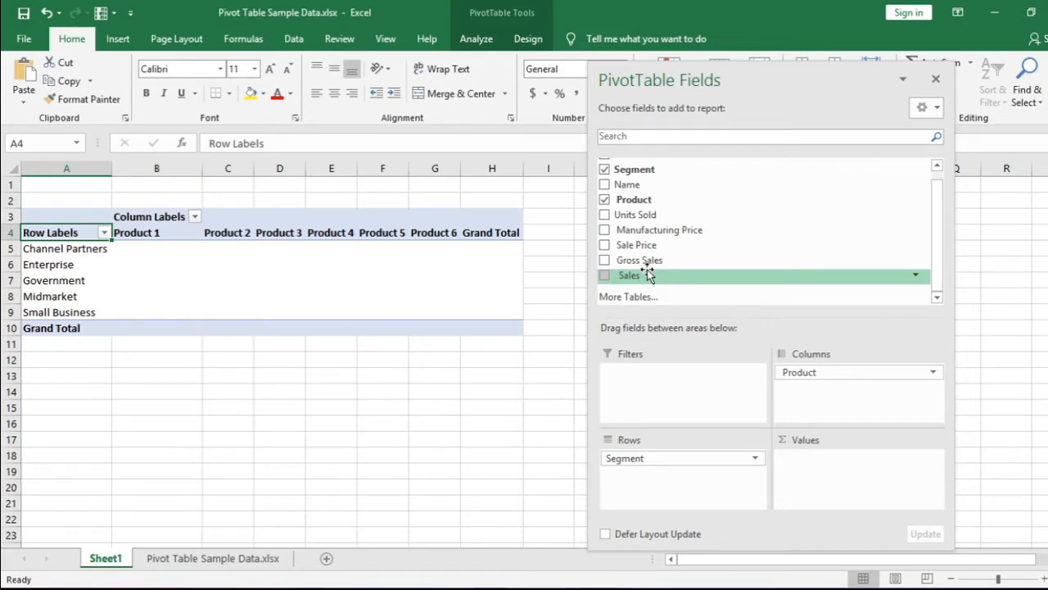
Sum Sales in the values area and even out columns B:H so grand totals fit.
{"action": "left_click_drag", "start_coordinate": [647, 275], "coordinate": [819, 476]}
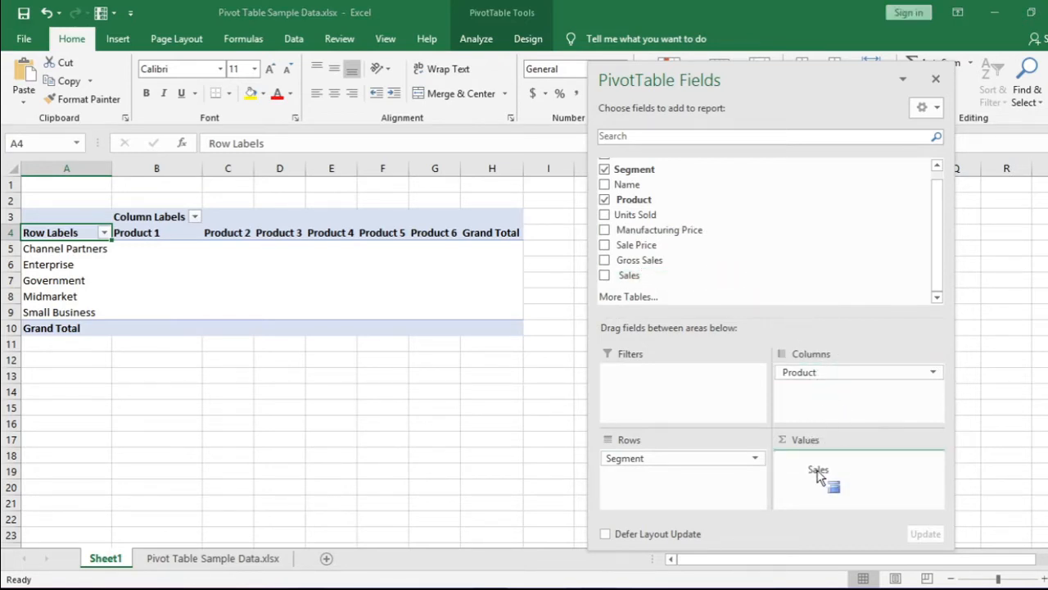
{"action": "left_click_drag", "start_coordinate": [819, 477], "coordinate": [821, 479]}
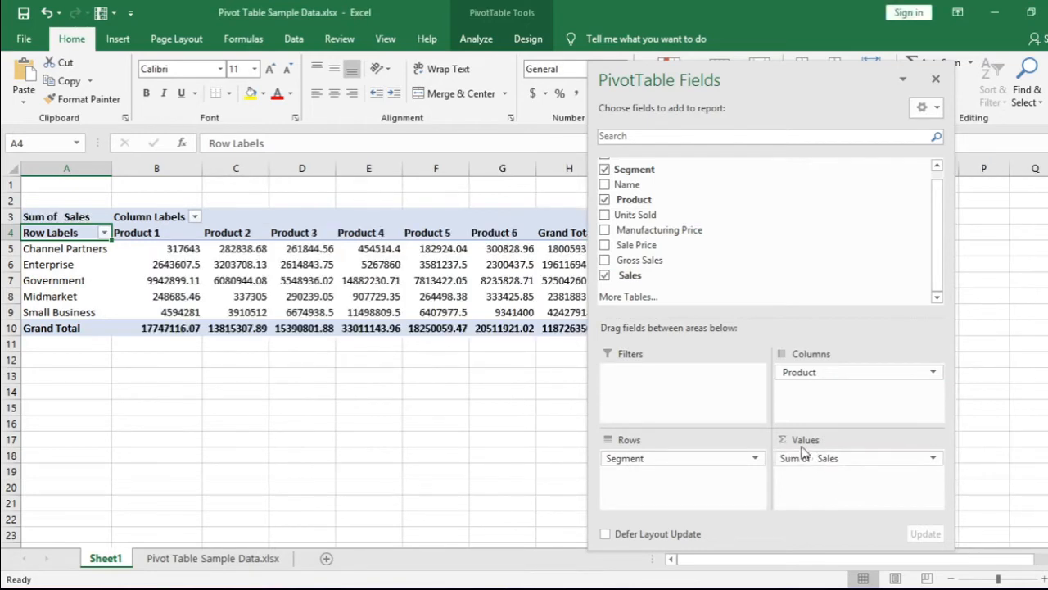
{"action": "mouse_move", "coordinate": [157, 168]}
{"action": "left_mouse_down"}
{"action": "mouse_move", "coordinate": [423, 205]}
{"action": "mouse_move", "coordinate": [562, 199]}
{"action": "mouse_move", "coordinate": [483, 170]}
{"action": "left_mouse_up"}
{"action": "left_click", "coordinate": [514, 264]}
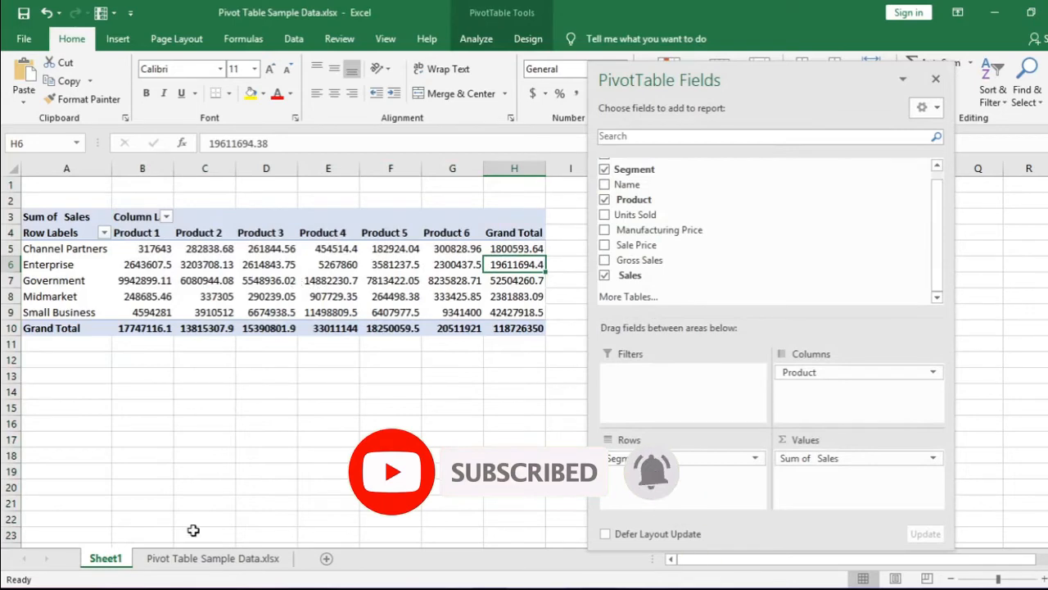
{"action": "left_click", "coordinate": [193, 558]}
{"action": "left_click", "coordinate": [204, 200]}
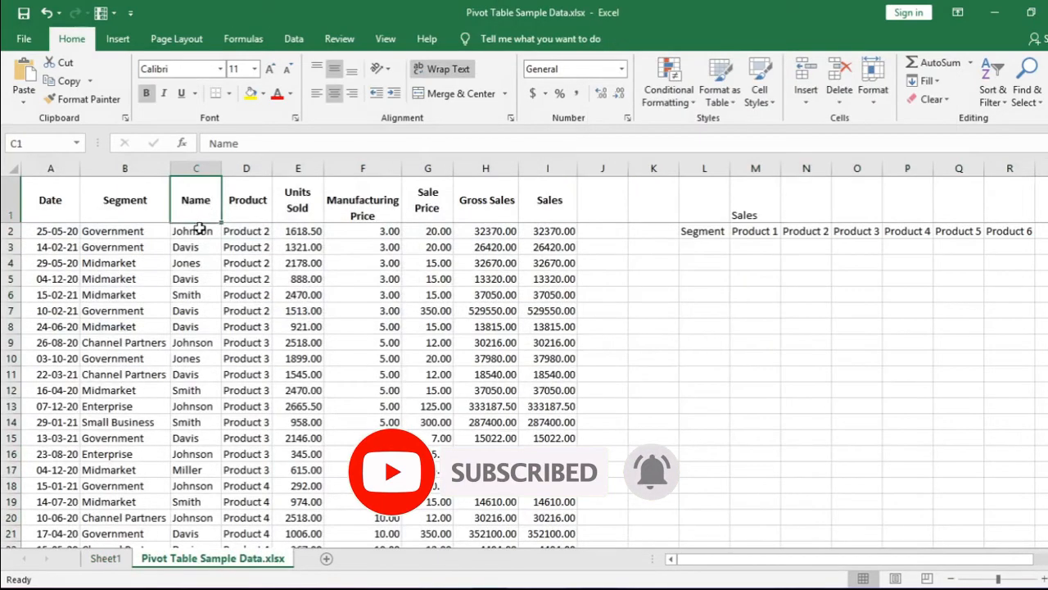
{"action": "left_click_drag", "start_coordinate": [199, 231], "coordinate": [195, 470]}
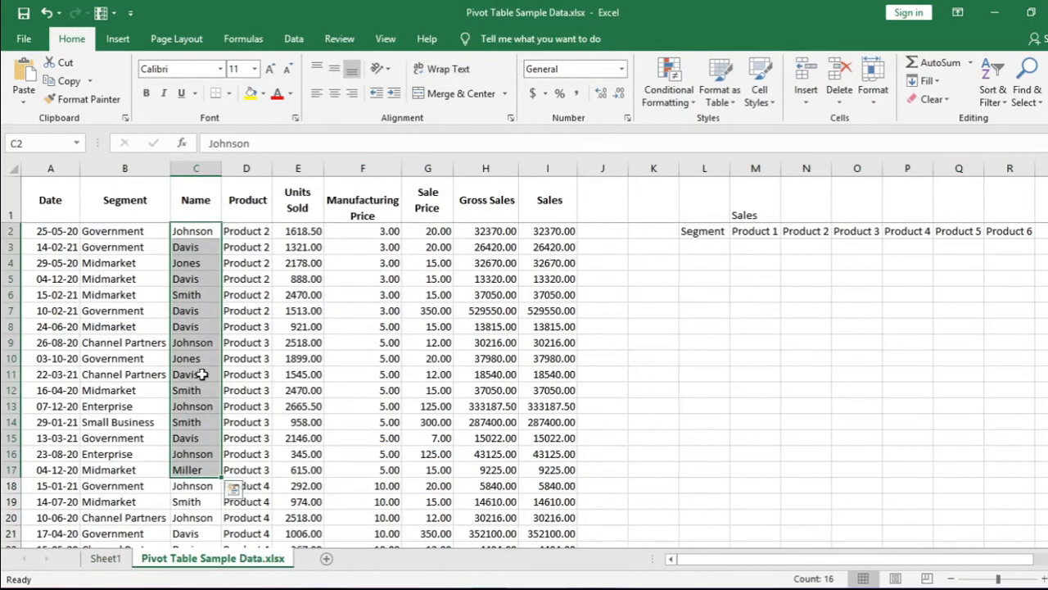
{"action": "left_click", "coordinate": [197, 264]}
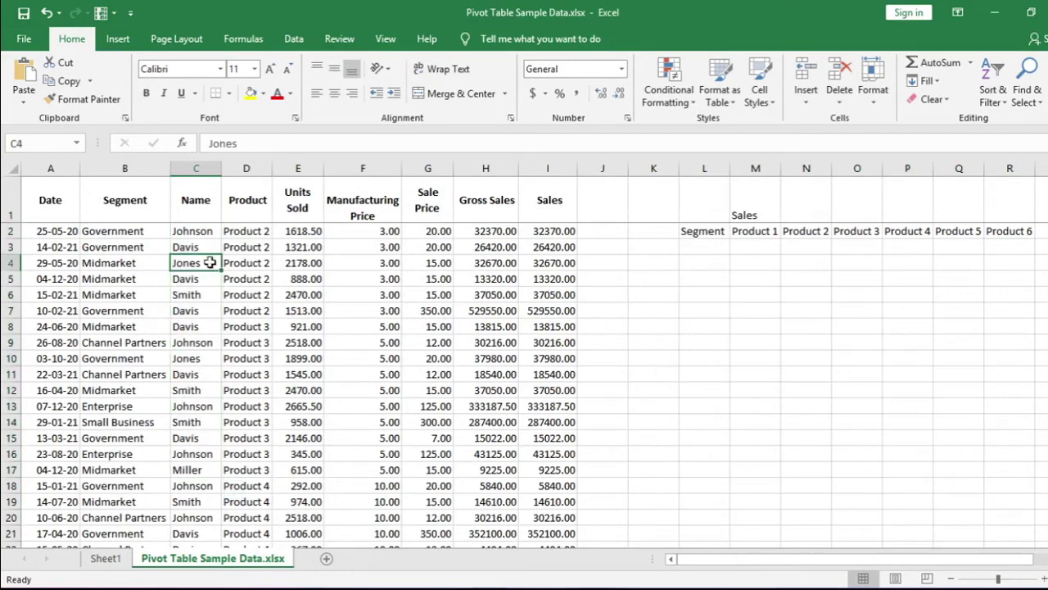
{"action": "left_click", "coordinate": [106, 559]}
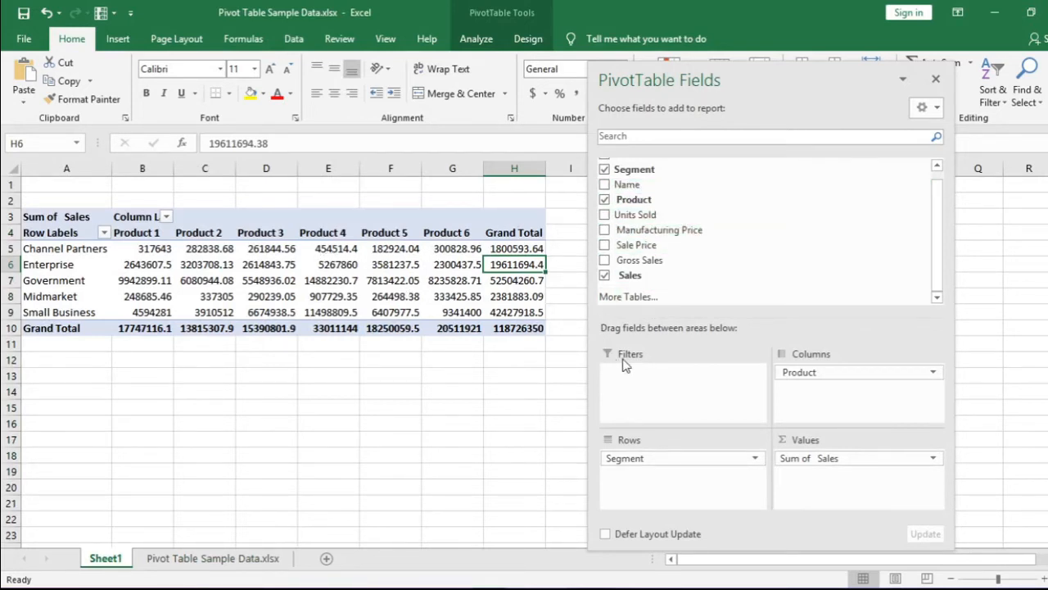
Add Name as a report filter and filter the pivot to Jones only.
{"action": "left_click_drag", "start_coordinate": [627, 184], "coordinate": [648, 386]}
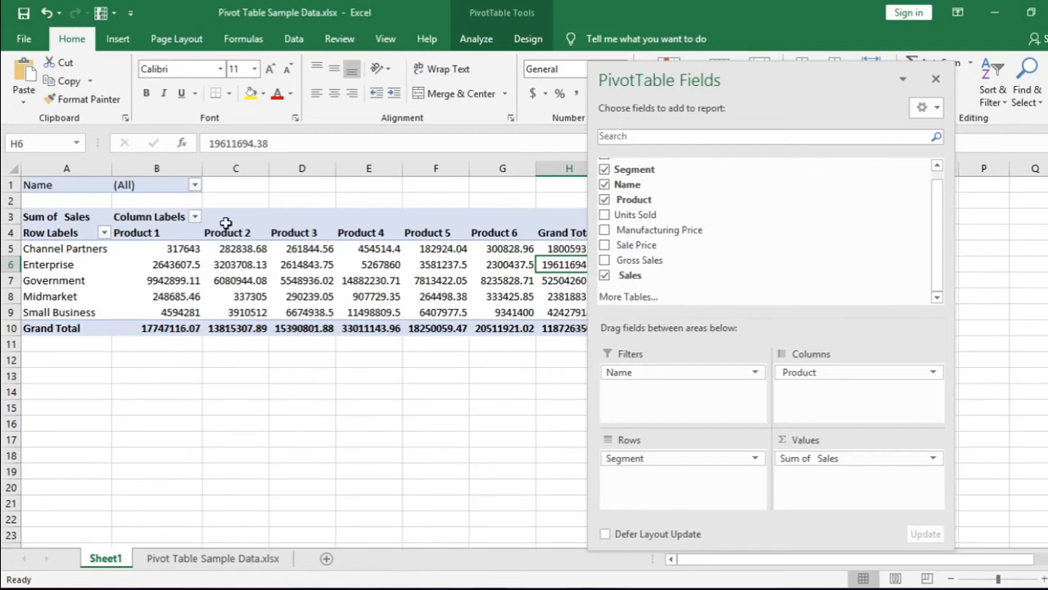
{"action": "left_click", "coordinate": [195, 186]}
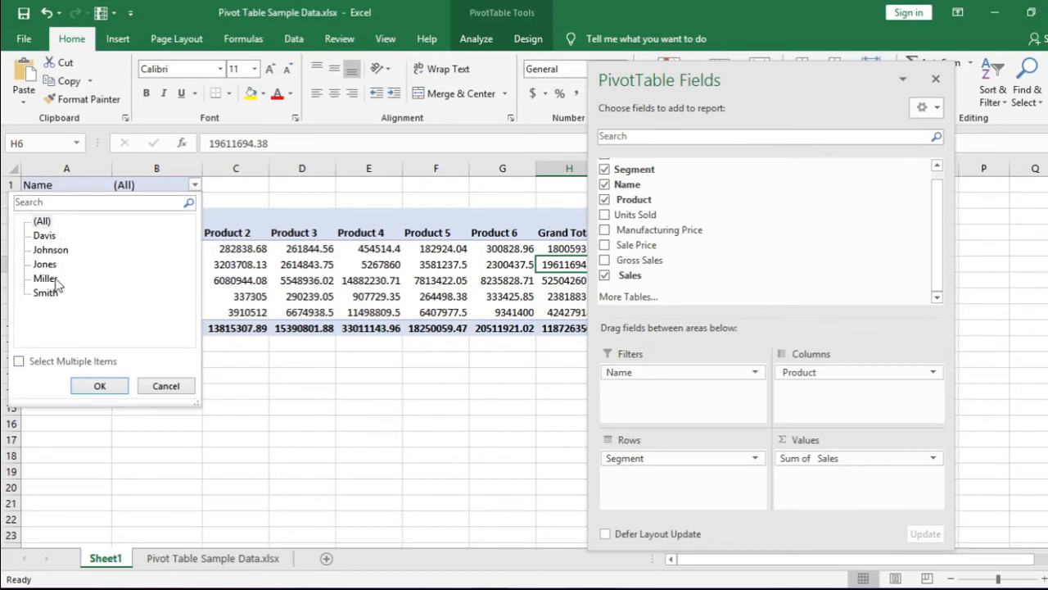
{"action": "left_click", "coordinate": [57, 363]}
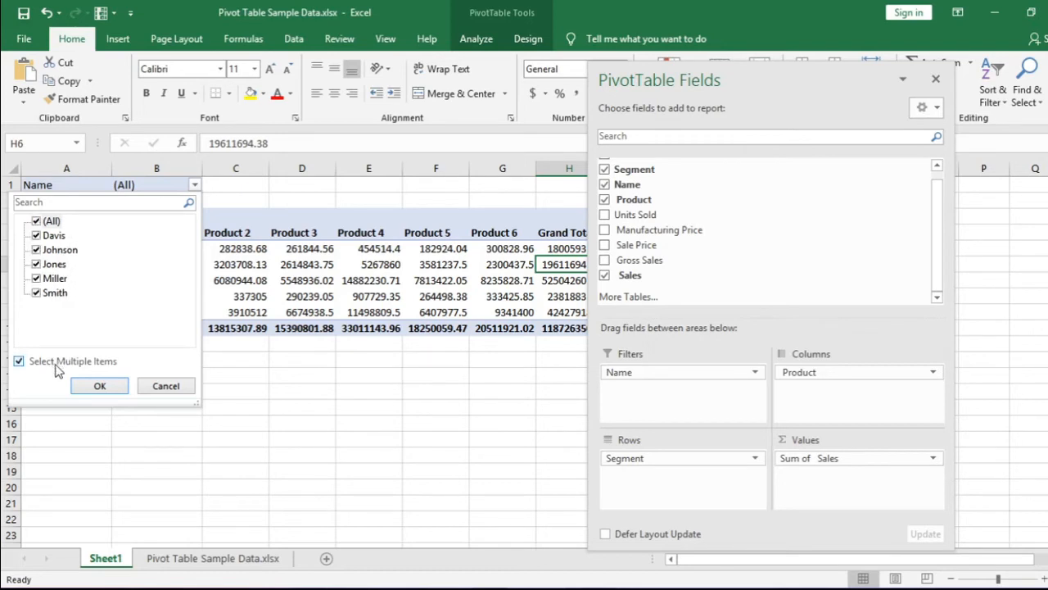
{"action": "left_click", "coordinate": [36, 222]}
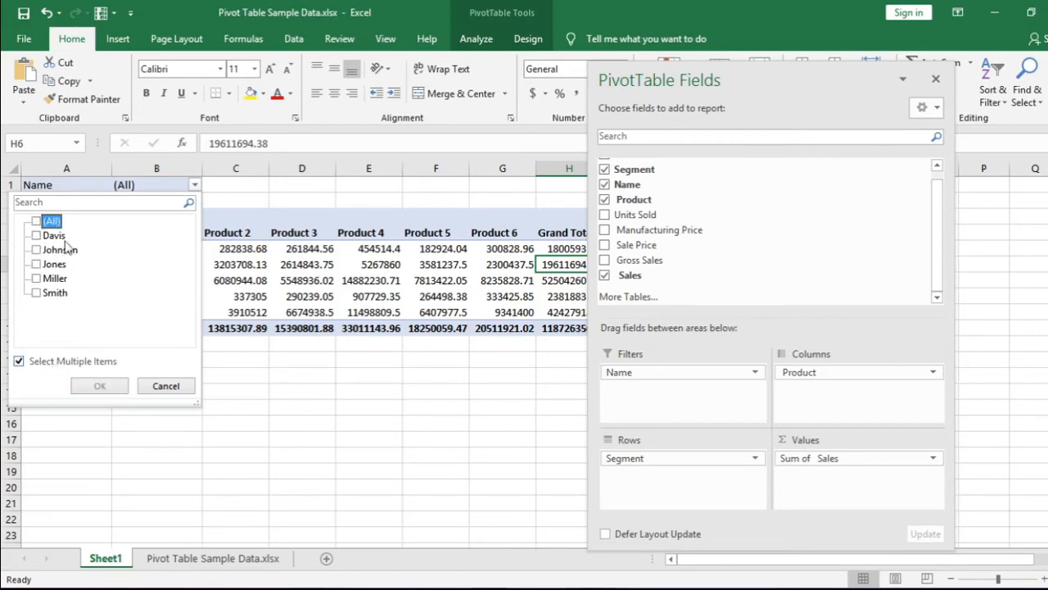
{"action": "left_click", "coordinate": [36, 265]}
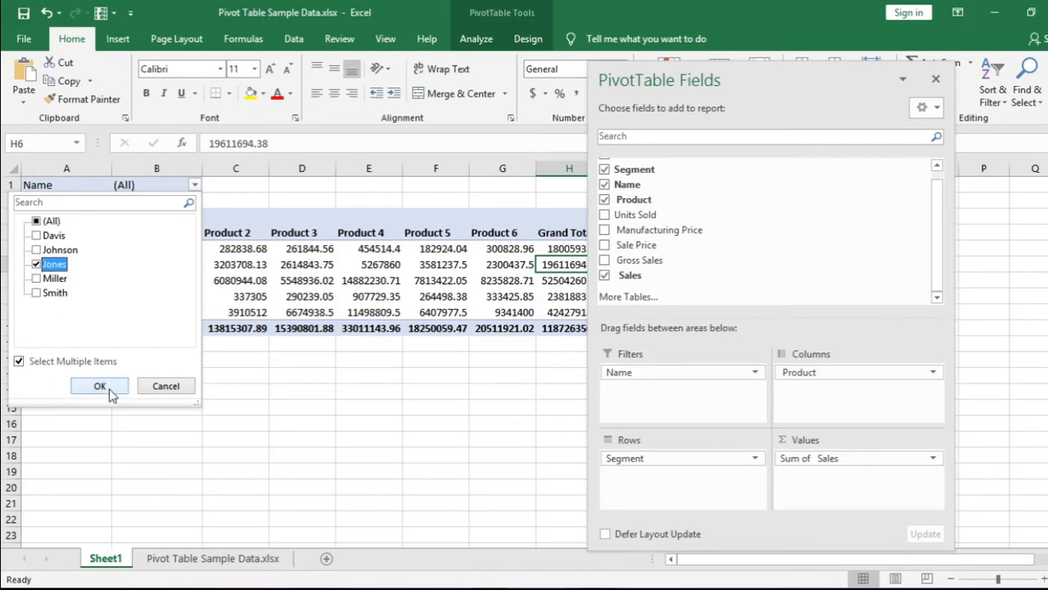
{"action": "left_click", "coordinate": [99, 385]}
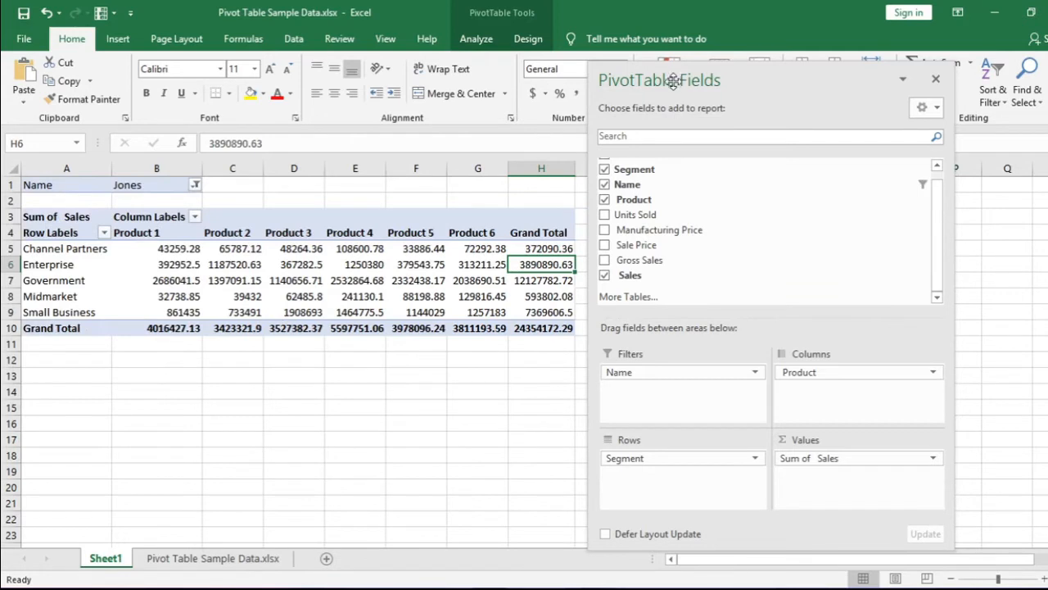
Dock the field list at the right and reset the Name filter to (All).
{"action": "left_click_drag", "start_coordinate": [671, 78], "coordinate": [982, 82]}
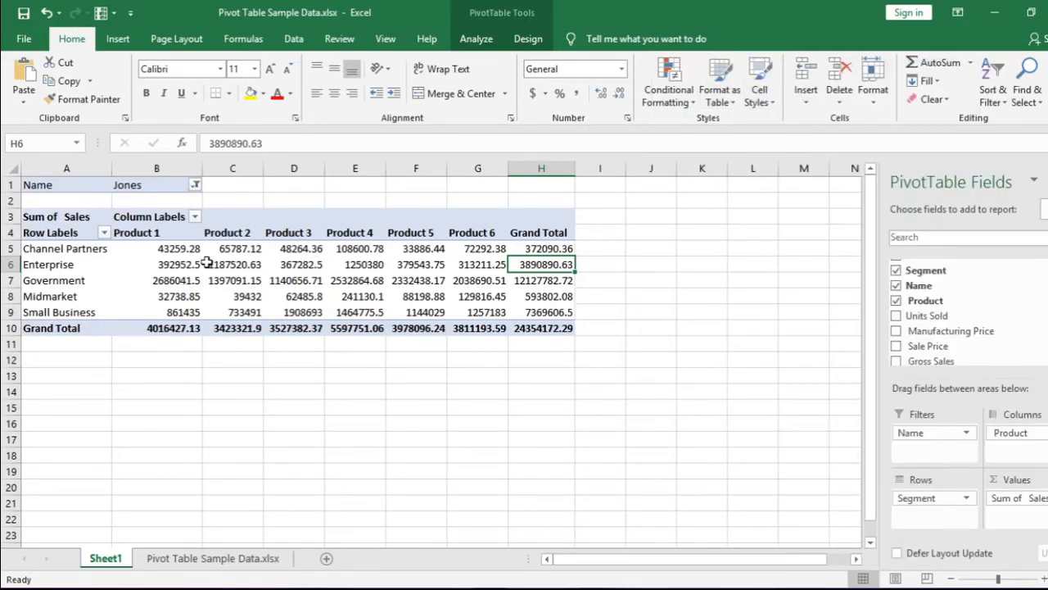
{"action": "left_click", "coordinate": [195, 185]}
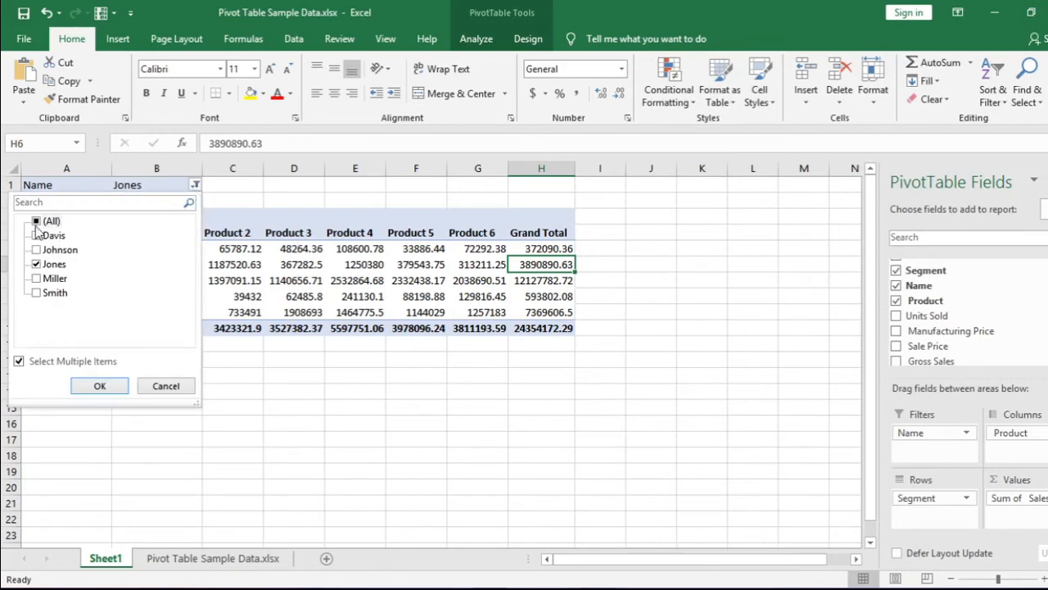
{"action": "left_click", "coordinate": [36, 222]}
{"action": "left_click", "coordinate": [99, 386]}
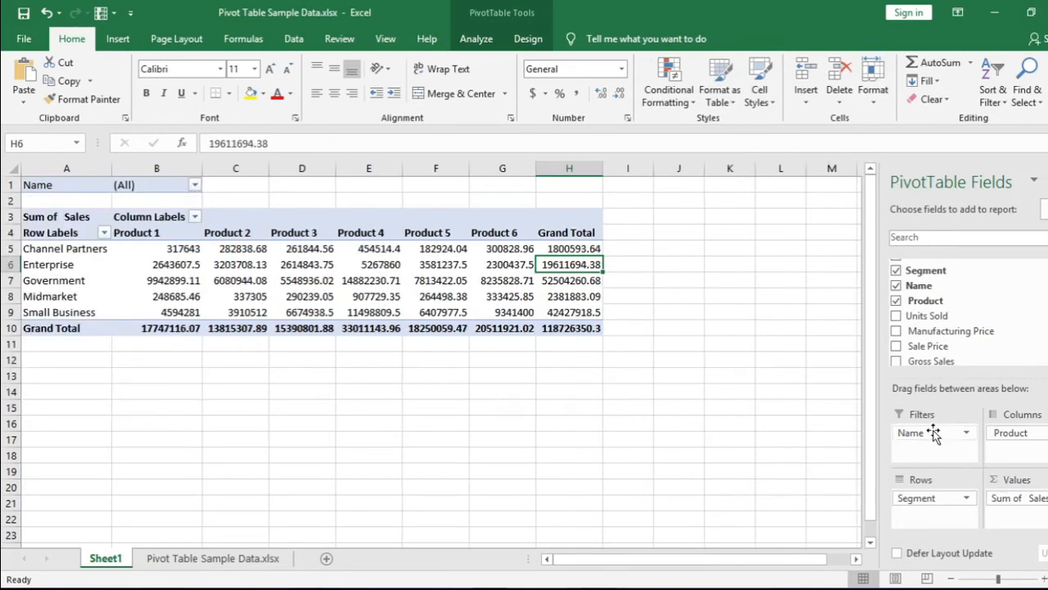
Move Name into Rows below Segment and inspect salesperson values such as Johnson's Product 3.
{"action": "left_click_drag", "start_coordinate": [933, 434], "coordinate": [953, 516]}
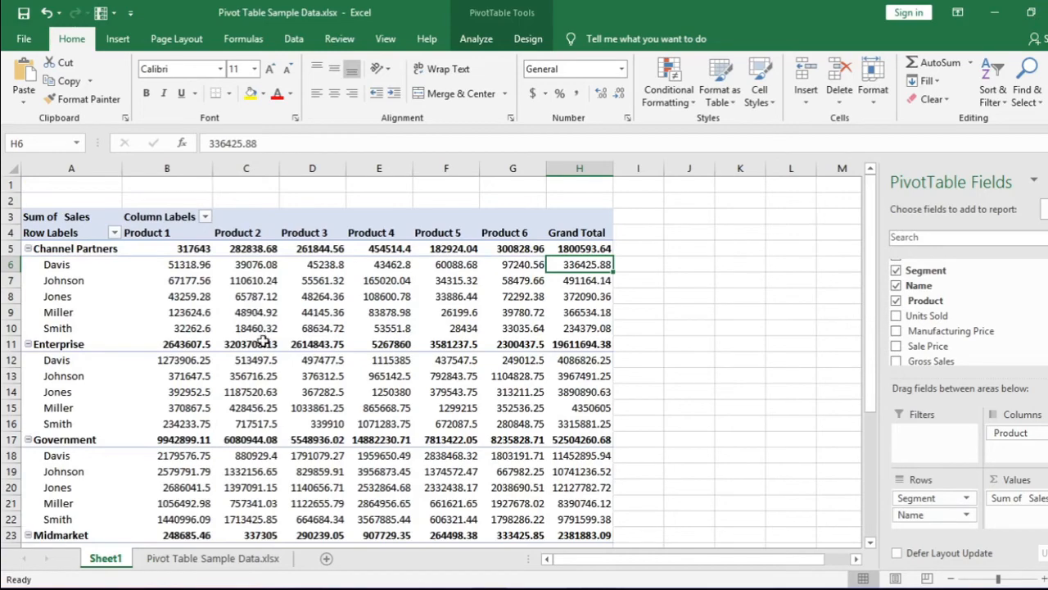
{"action": "scroll", "coordinate": [262, 344], "scroll_direction": "down", "scroll_amount": 2}
{"action": "scroll", "coordinate": [268, 368], "scroll_direction": "down", "scroll_amount": 1}
{"action": "scroll", "coordinate": [268, 370], "scroll_direction": "down", "scroll_amount": 2}
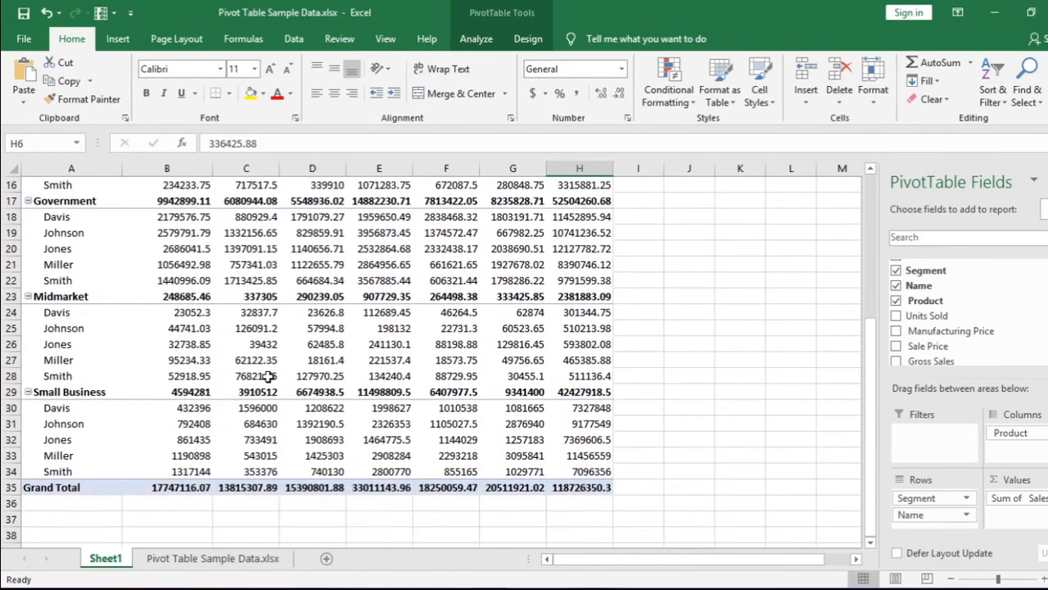
{"action": "scroll", "coordinate": [268, 376], "scroll_direction": "up", "scroll_amount": 4}
{"action": "scroll", "coordinate": [267, 376], "scroll_direction": "up", "scroll_amount": 1}
{"action": "left_click_drag", "start_coordinate": [192, 250], "coordinate": [679, 235]}
{"action": "left_click", "coordinate": [202, 267]}
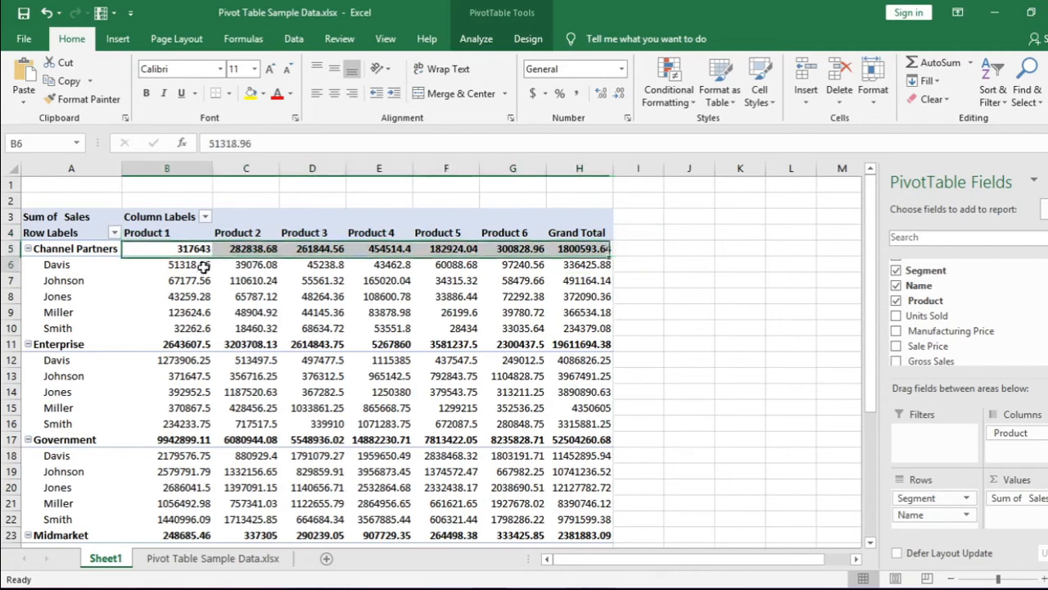
{"action": "left_click_drag", "start_coordinate": [202, 267], "coordinate": [201, 327]}
{"action": "left_click", "coordinate": [326, 275]}
{"action": "mouse_move", "coordinate": [378, 312]}
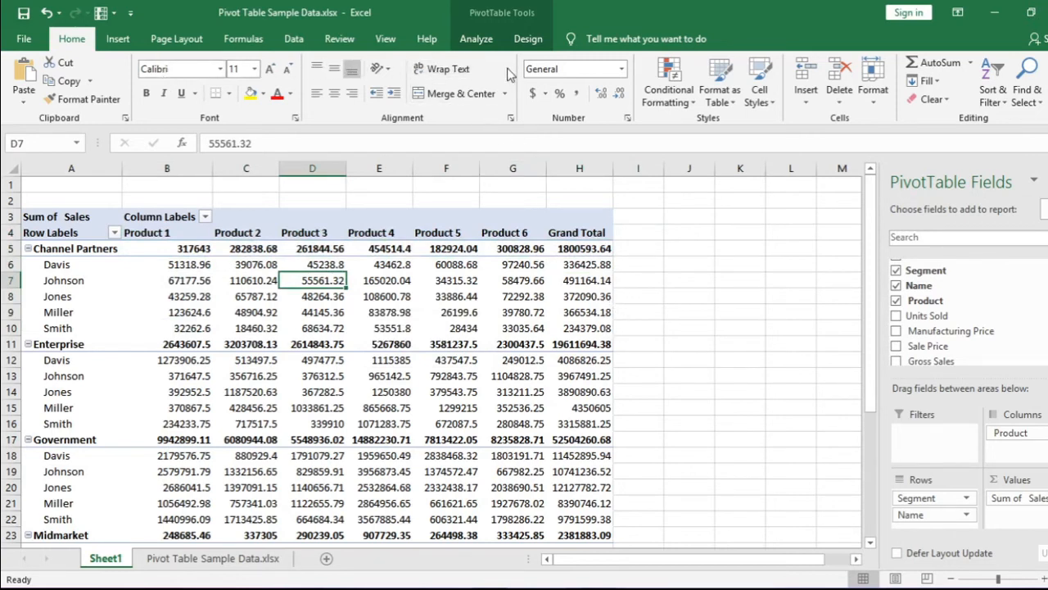
Turn on Classic PivotTable layout in PivotTable Options' Display settings.
{"action": "left_click", "coordinate": [479, 41]}
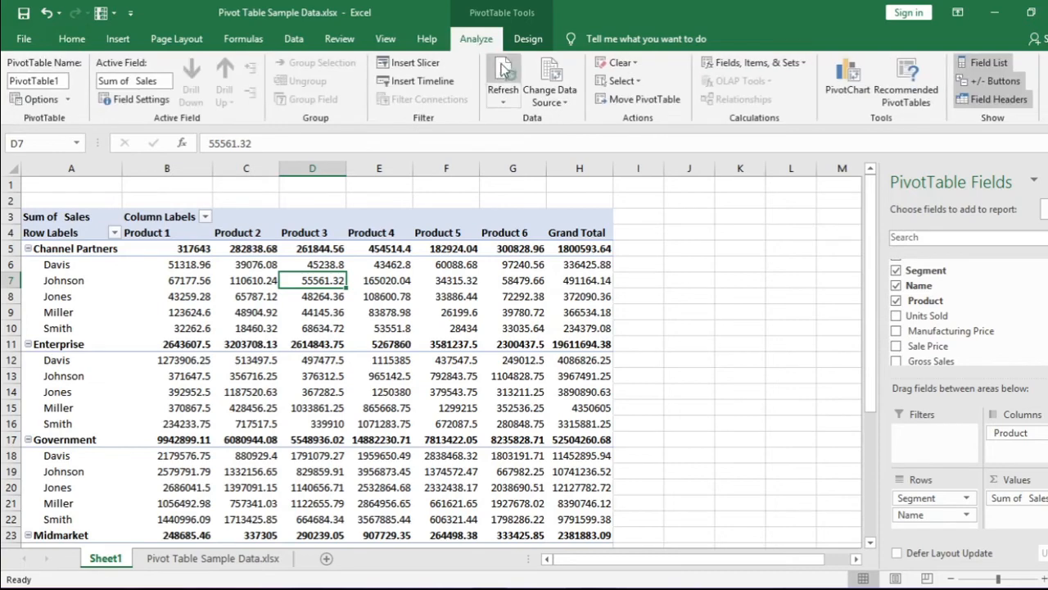
{"action": "left_click", "coordinate": [39, 99]}
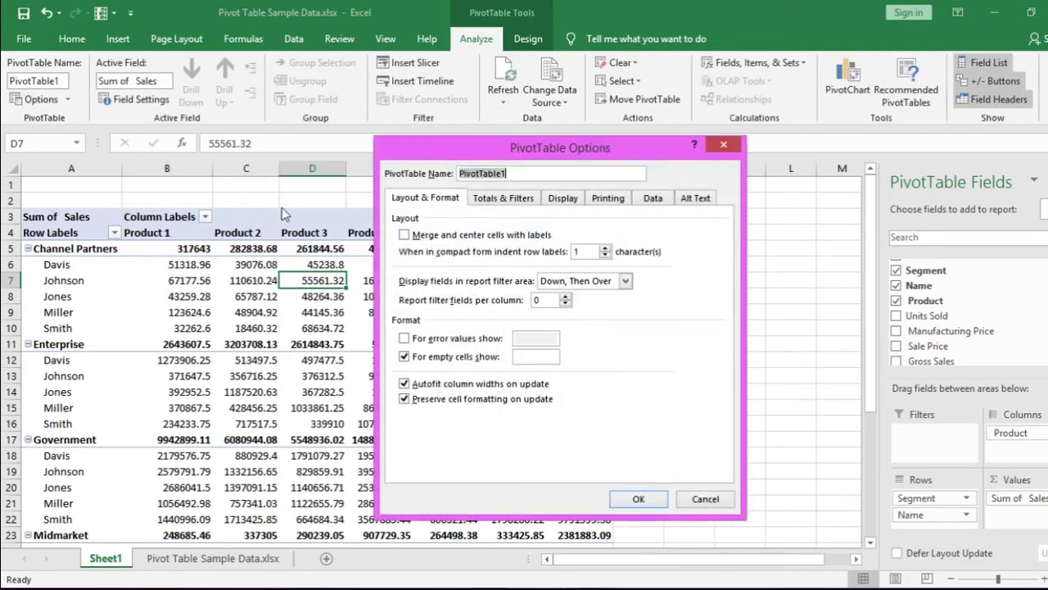
{"action": "left_click", "coordinate": [563, 198]}
{"action": "left_click", "coordinate": [410, 320]}
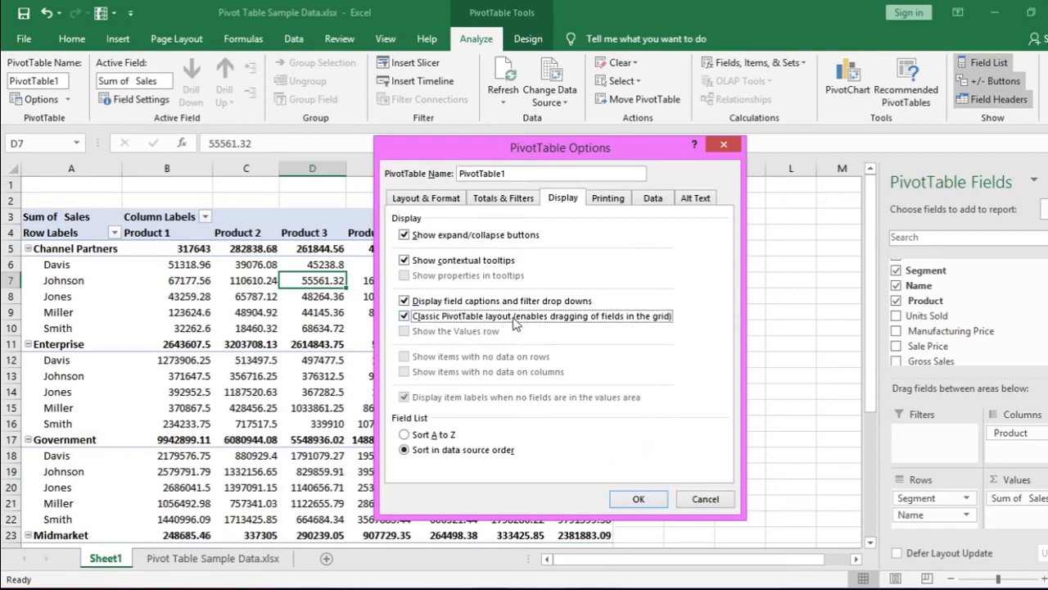
{"action": "left_click", "coordinate": [639, 500]}
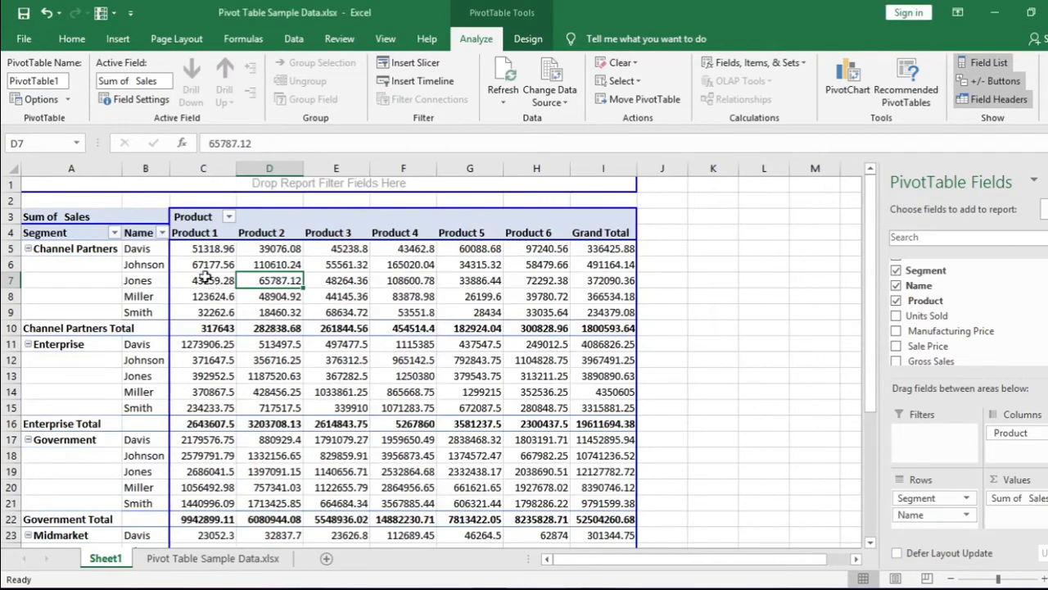
Widen column B slightly, review the segment total rows, and hide the field list.
{"action": "left_click_drag", "start_coordinate": [170, 168], "coordinate": [176, 169]}
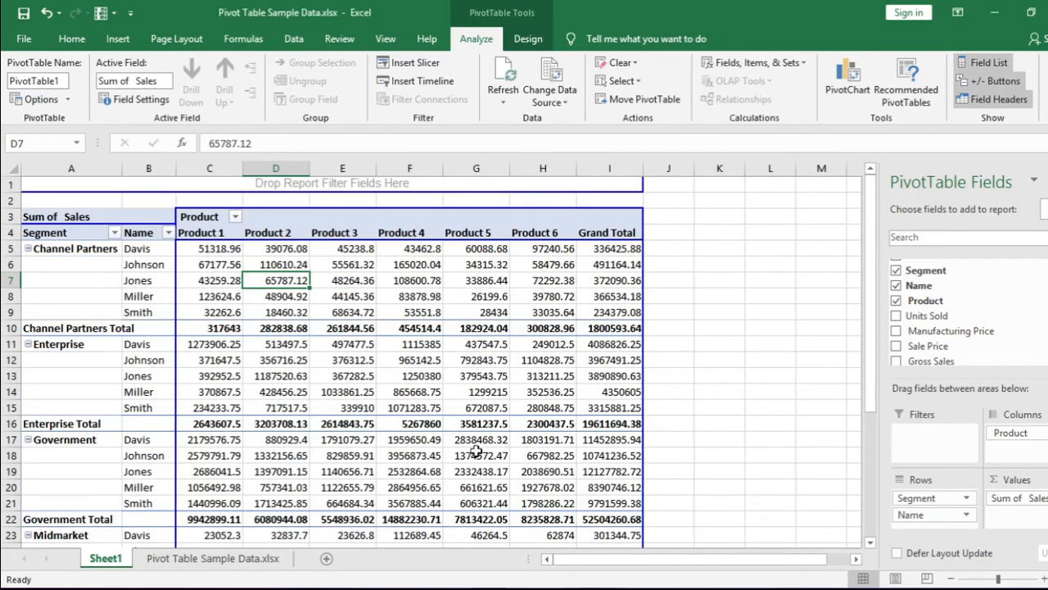
{"action": "left_click_drag", "start_coordinate": [225, 423], "coordinate": [610, 425]}
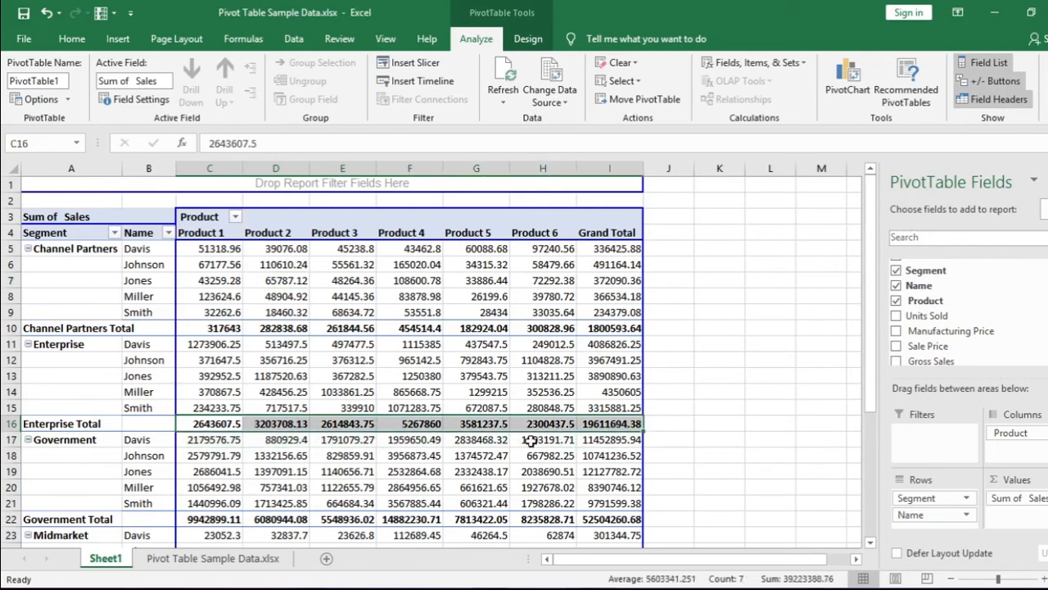
{"action": "left_click", "coordinate": [37, 328]}
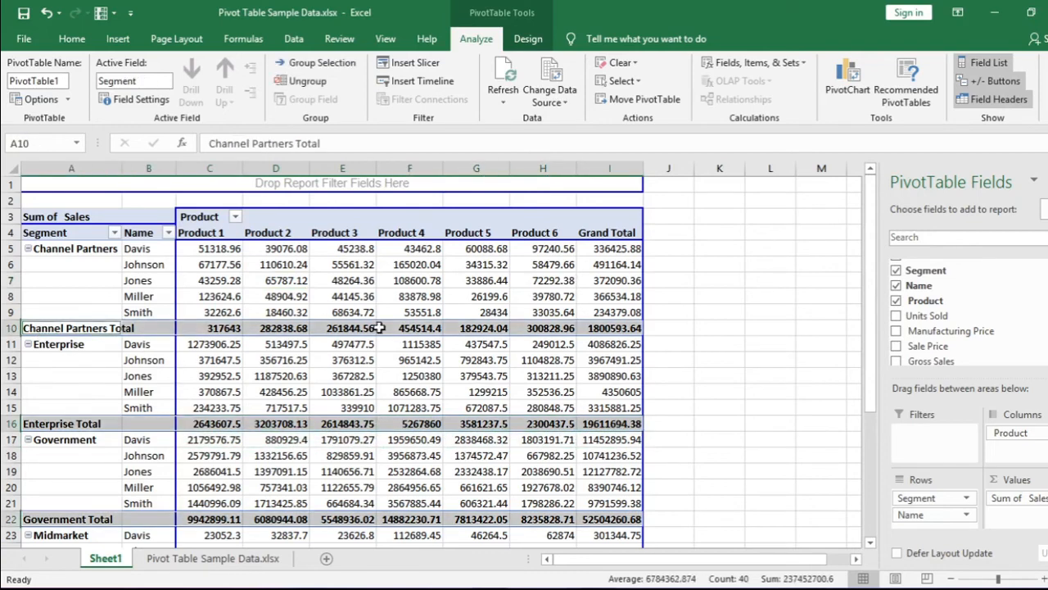
{"action": "left_click", "coordinate": [1043, 181]}
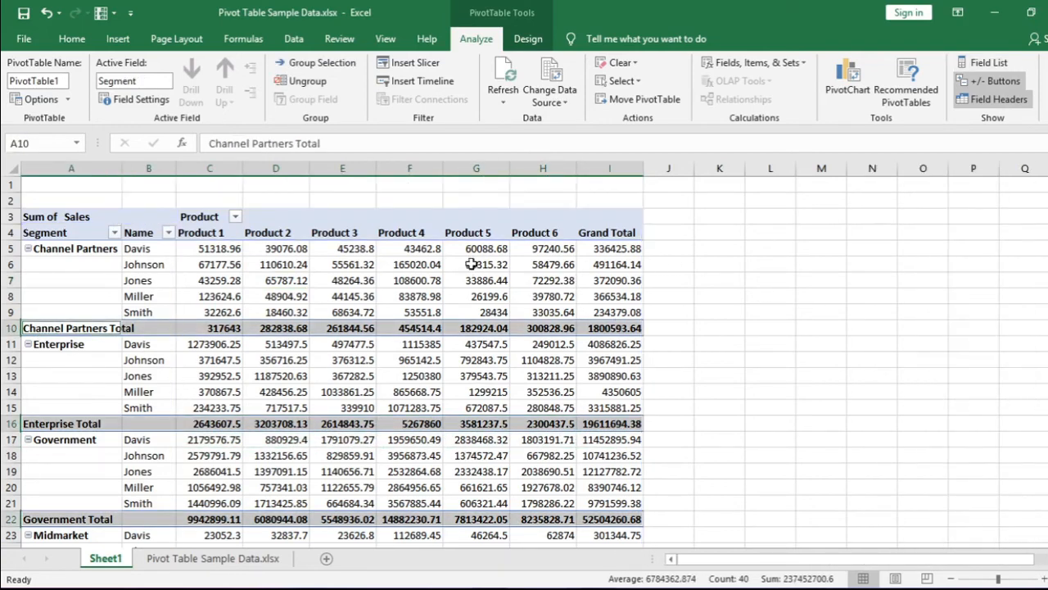
Inspect Channel Partners values such as Davis's Product 4 and Smith's Product 5.
{"action": "left_click", "coordinate": [416, 249]}
{"action": "scroll", "coordinate": [402, 311], "scroll_direction": "down", "scroll_amount": 1}
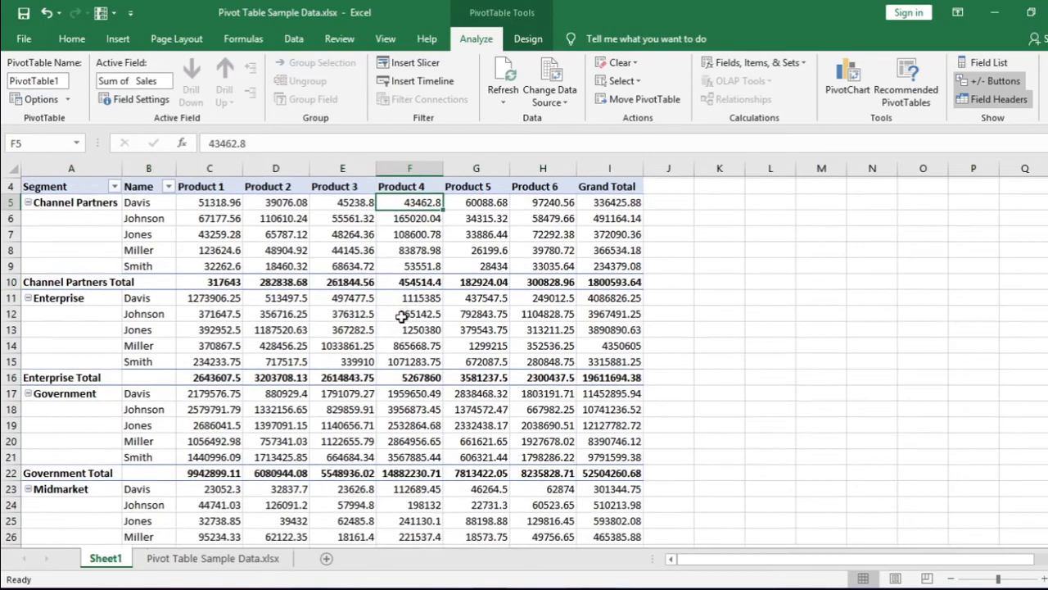
{"action": "scroll", "coordinate": [402, 318], "scroll_direction": "down", "scroll_amount": 1}
{"action": "scroll", "coordinate": [401, 318], "scroll_direction": "down", "scroll_amount": 1}
{"action": "scroll", "coordinate": [401, 319], "scroll_direction": "down", "scroll_amount": 1}
{"action": "scroll", "coordinate": [401, 321], "scroll_direction": "down", "scroll_amount": 2}
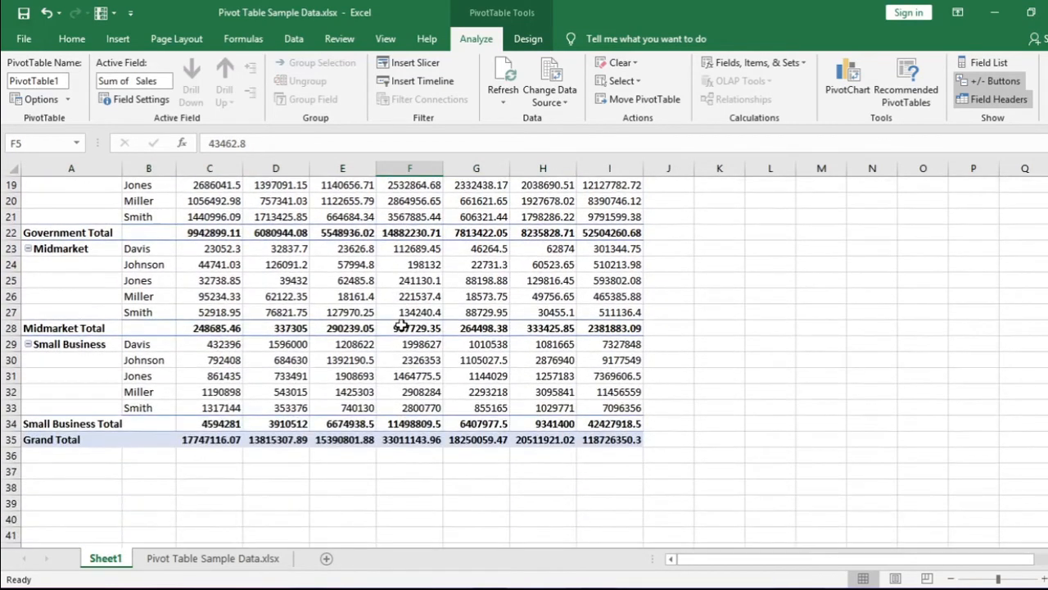
{"action": "scroll", "coordinate": [401, 325], "scroll_direction": "up", "scroll_amount": 2}
{"action": "scroll", "coordinate": [401, 323], "scroll_direction": "up", "scroll_amount": 3}
{"action": "scroll", "coordinate": [401, 324], "scroll_direction": "up", "scroll_amount": 1}
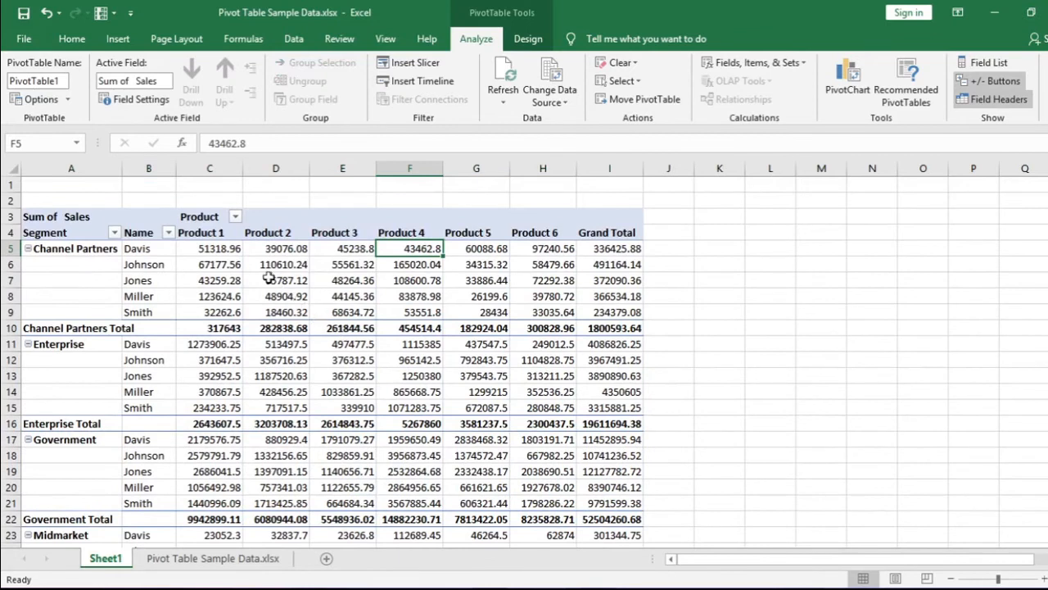
{"action": "left_click", "coordinate": [62, 235]}
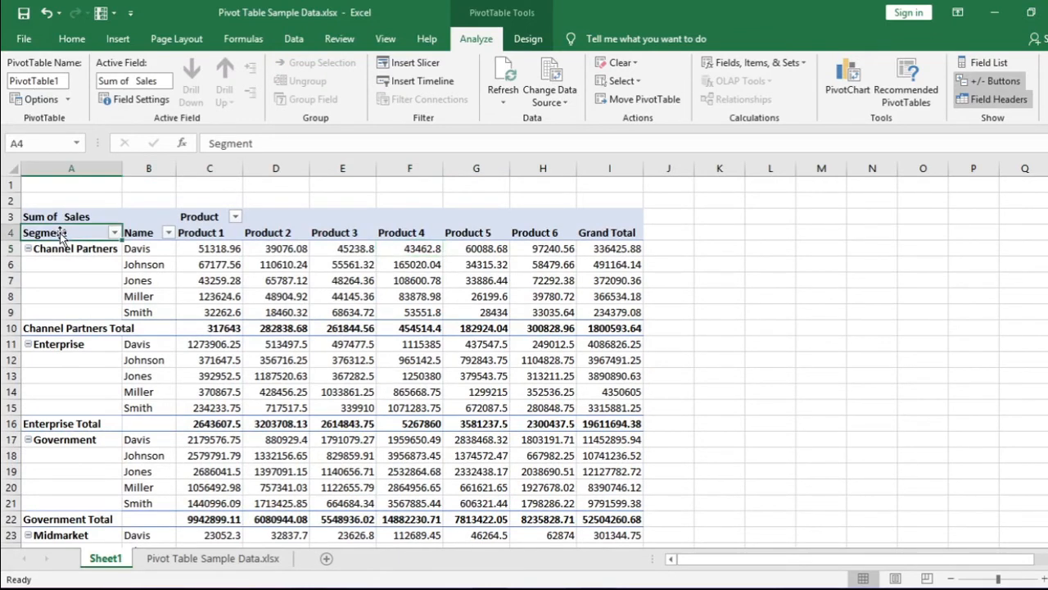
{"action": "left_click", "coordinate": [473, 309]}
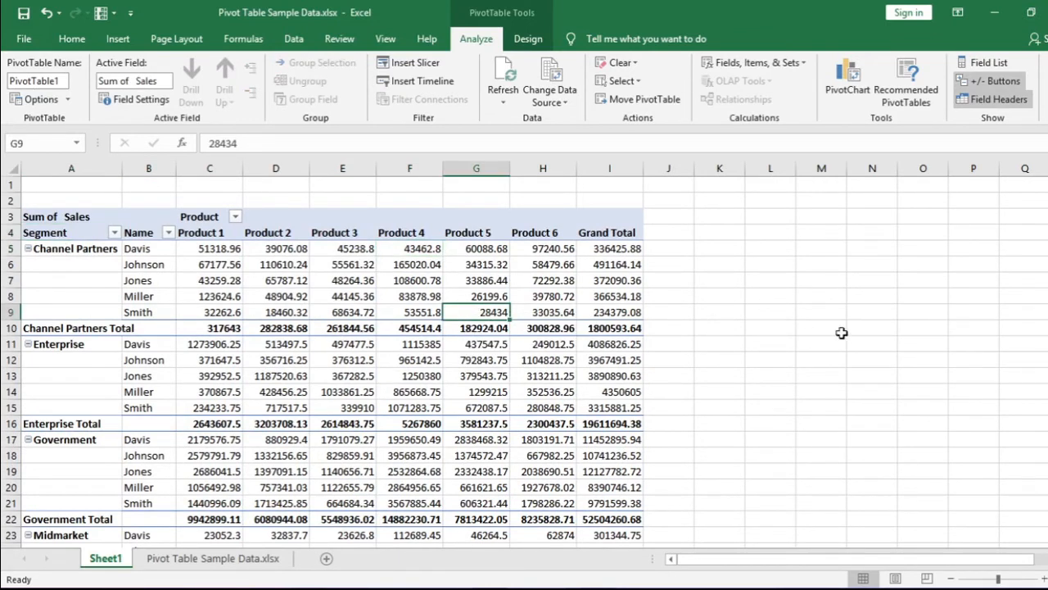